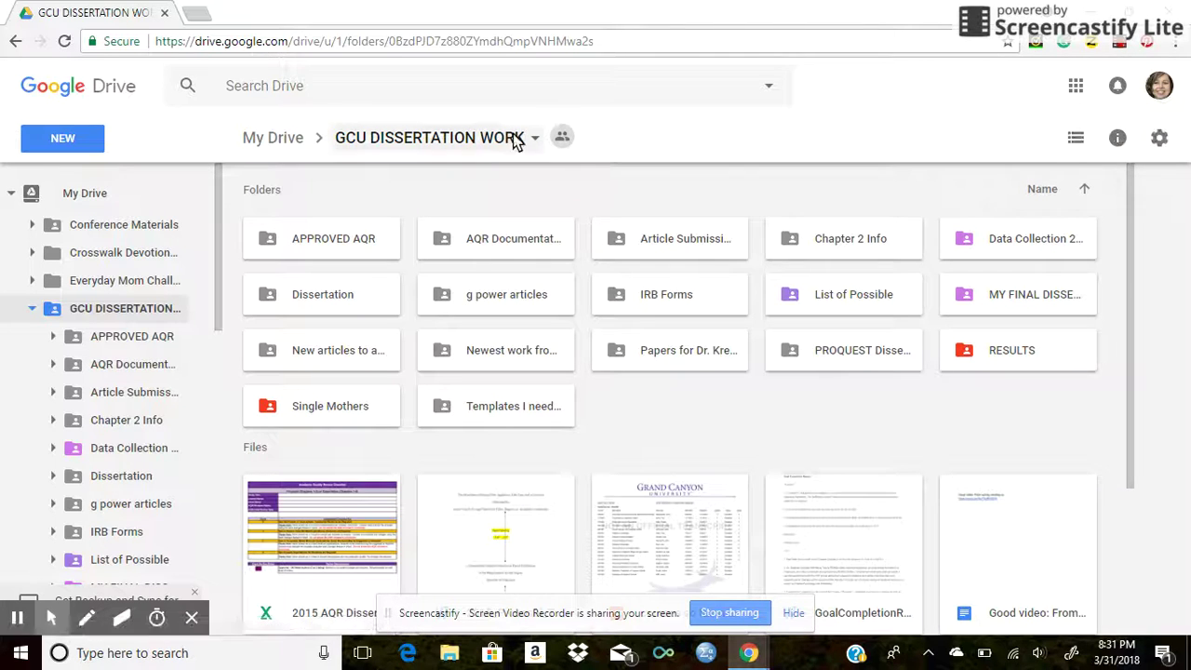
# Step: Create a new folder named "Journal Article Submissions" inside the GCU DISSERTATION WORK folder
pyautogui.click(1077, 87)
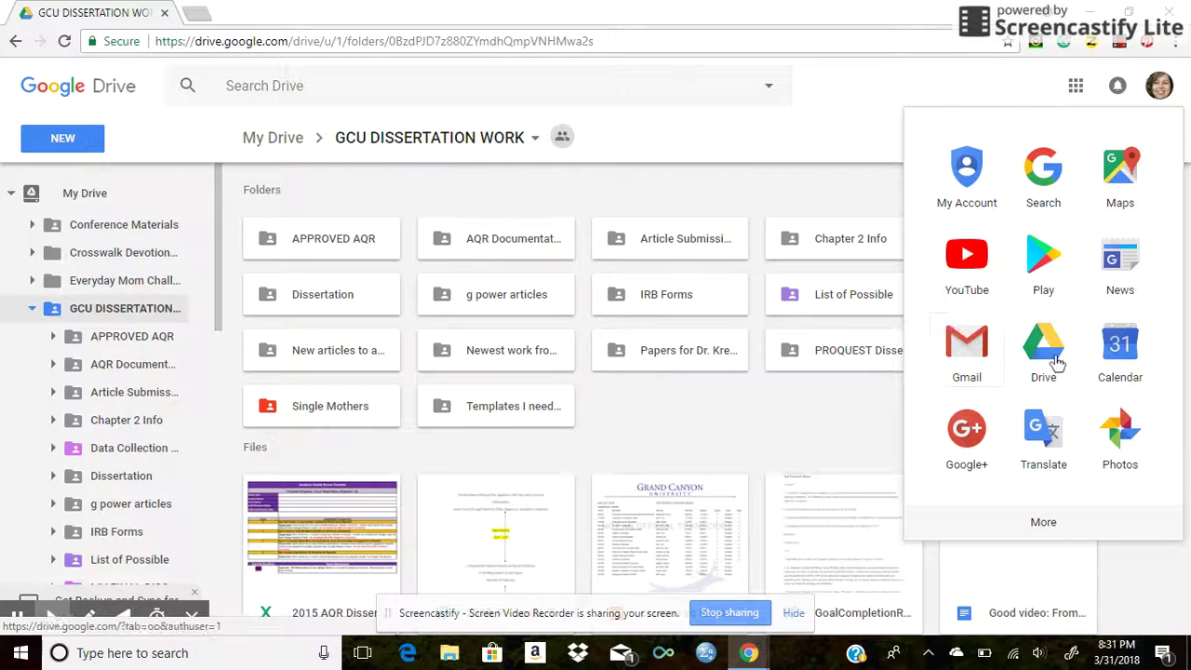
pyautogui.click(49, 151)
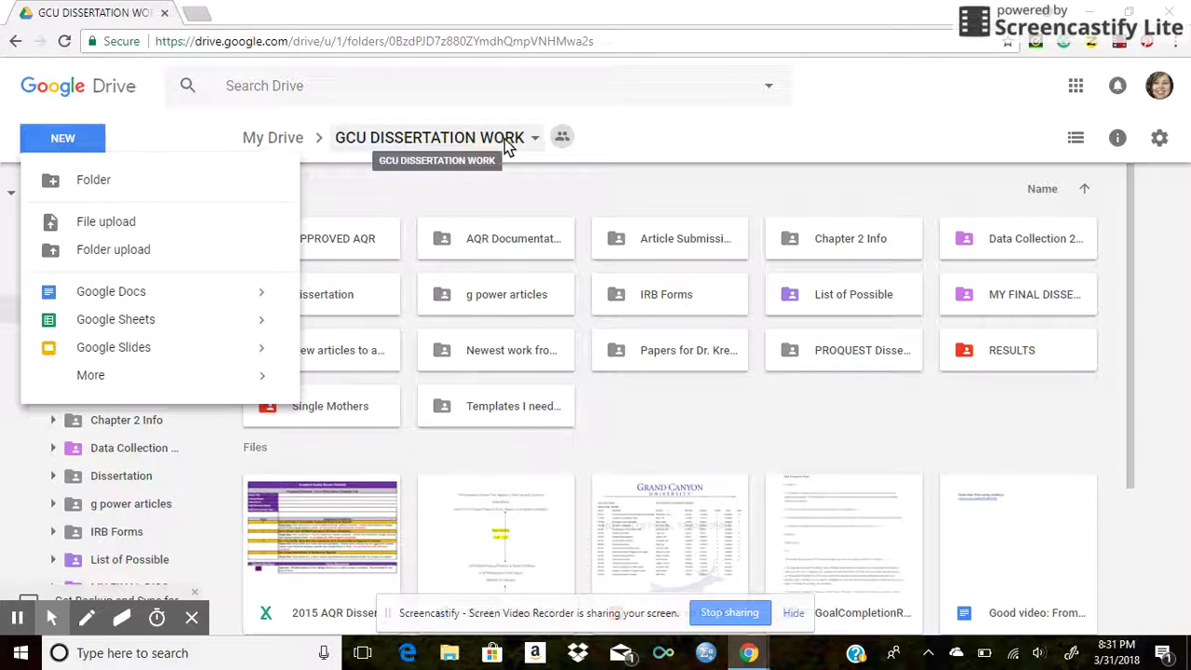
pyautogui.click(157, 178)
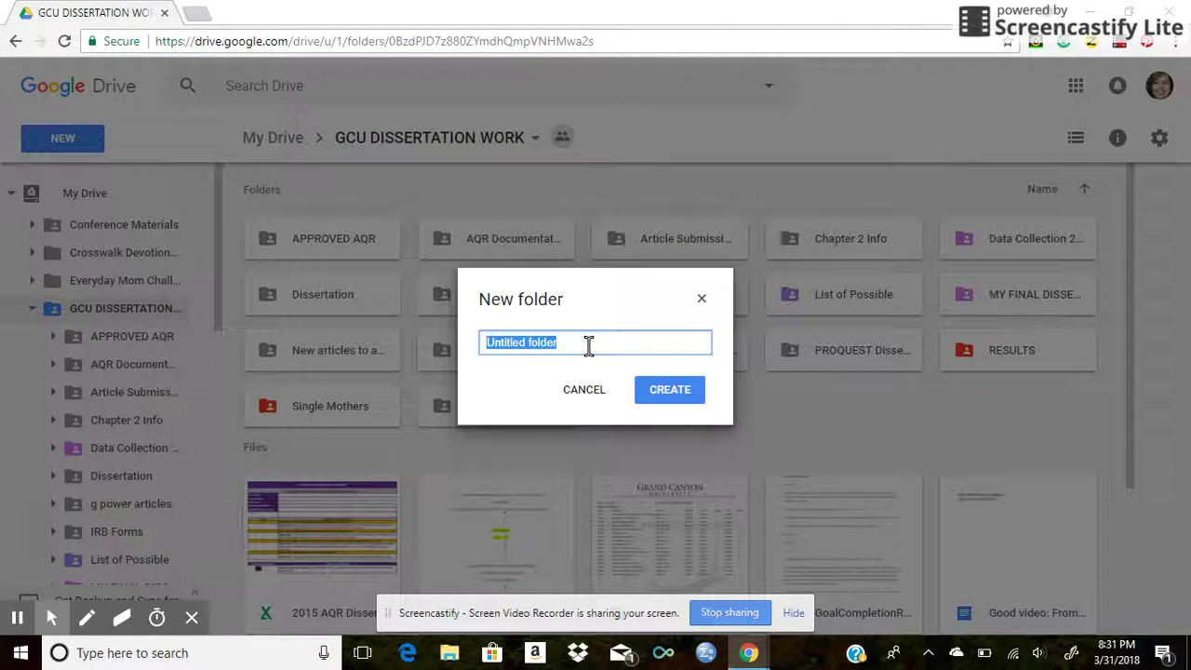
pyautogui.write('AR')
pyautogui.press('BackSpace')
pyautogui.press('BackSpace')
pyautogui.write('Journal Article A')
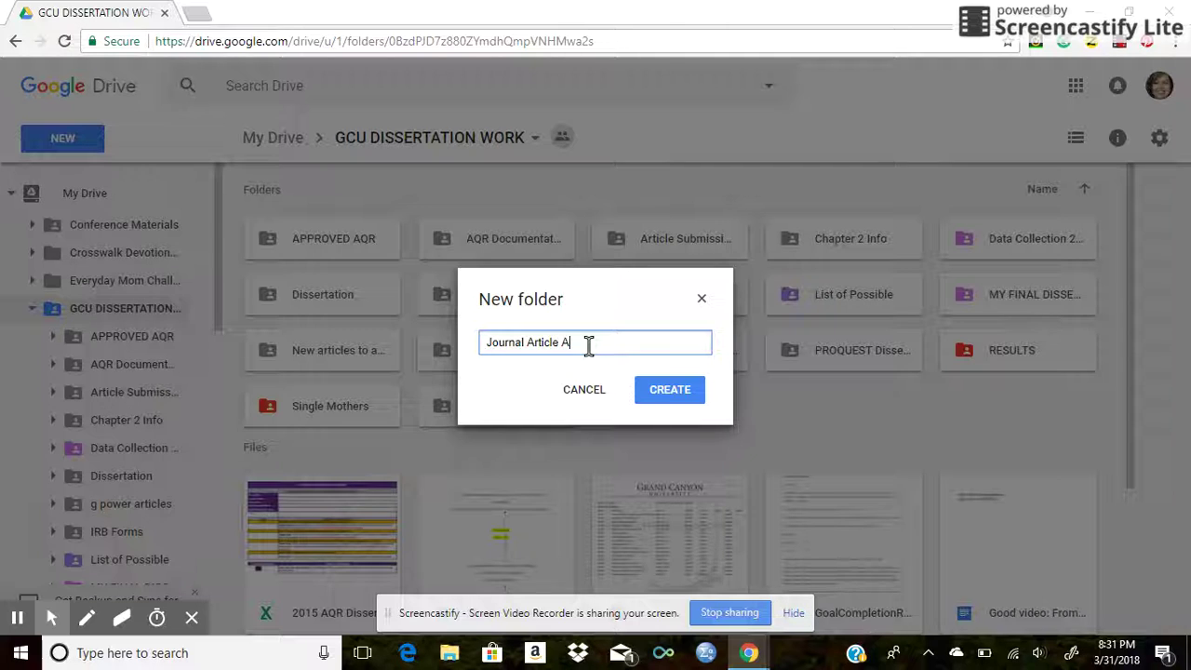
pyautogui.press('BackSpace')
pyautogui.write('Submissions')
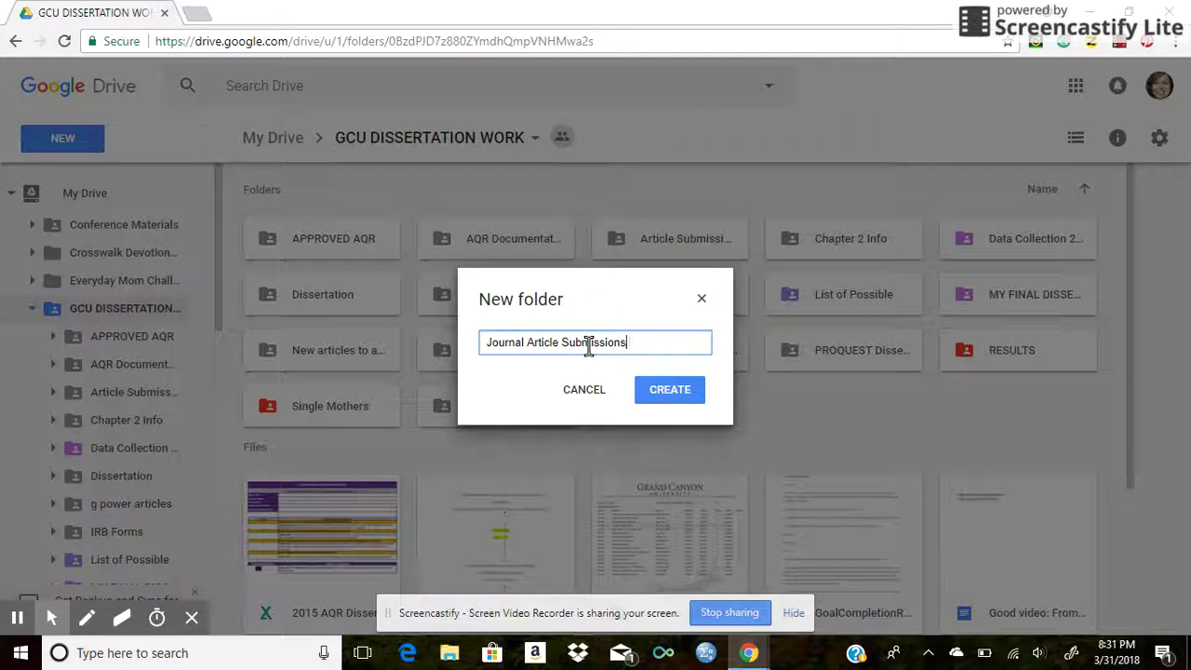
pyautogui.press('Return')
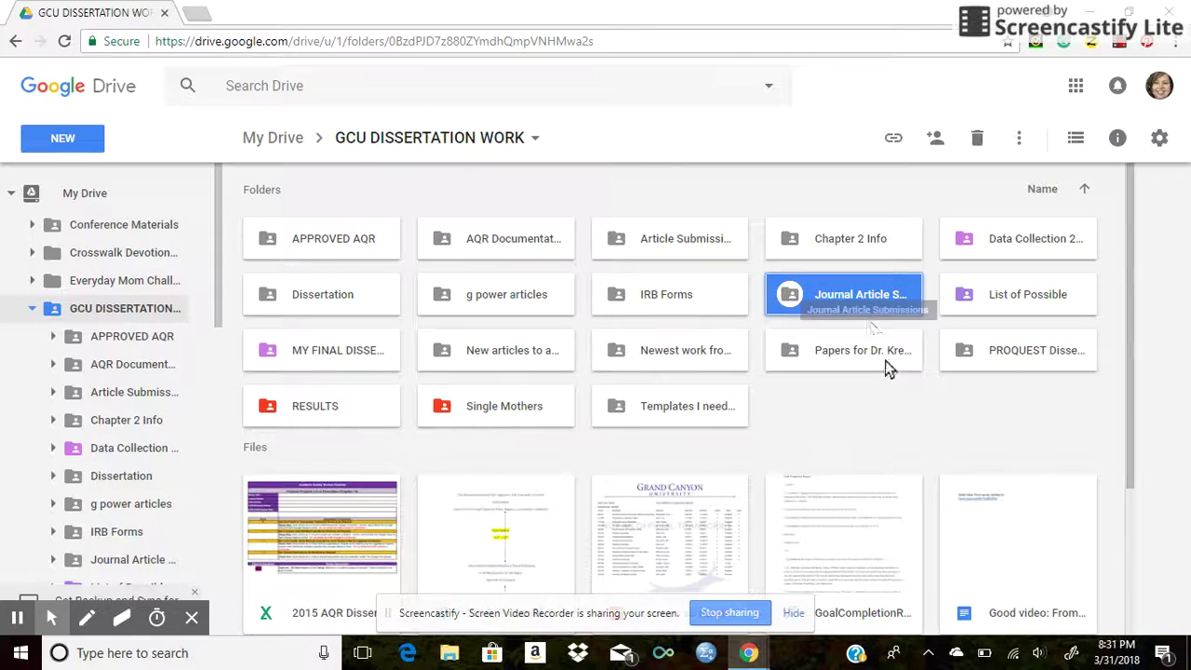
# Step: Change the color of the Journal Article Submissions folder to the muted red beside the brown swatch
pyautogui.rightClick(797, 292)
pyautogui.moveTo(800, 294)
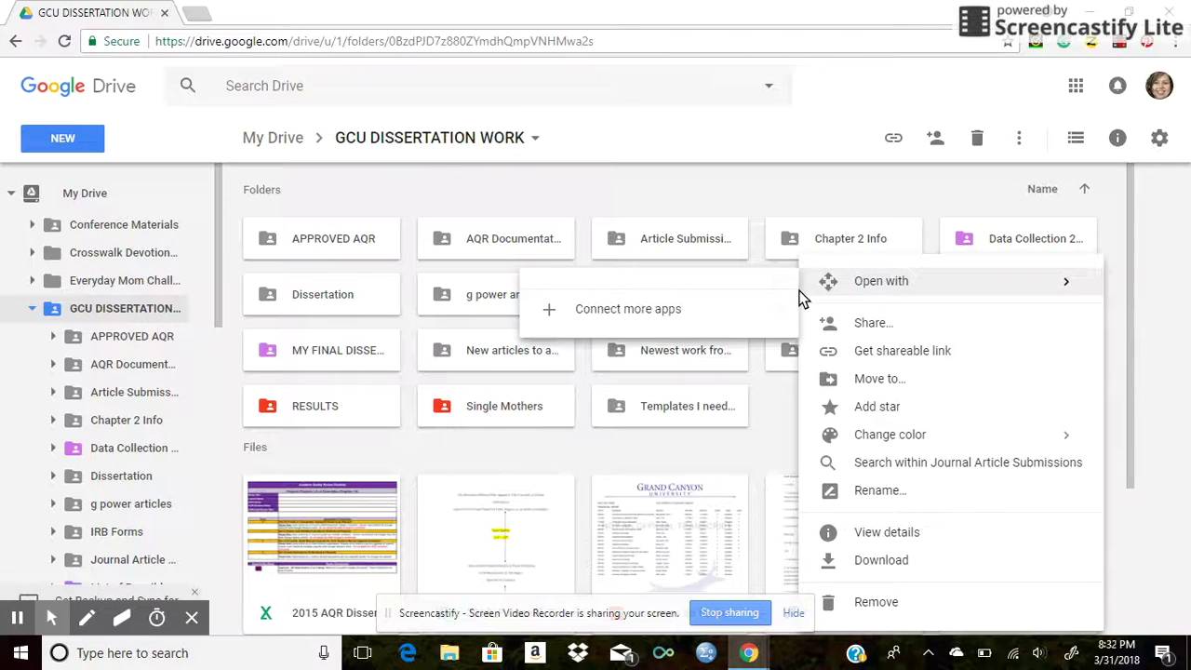
pyautogui.moveTo(926, 433)
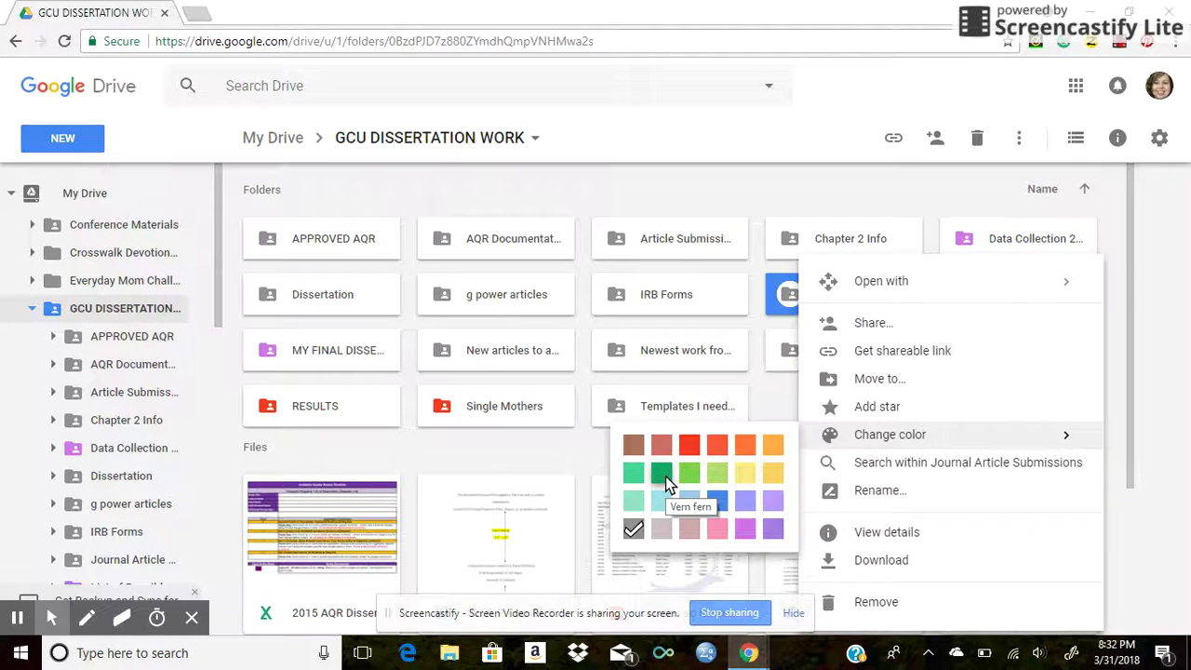
pyautogui.click(659, 447)
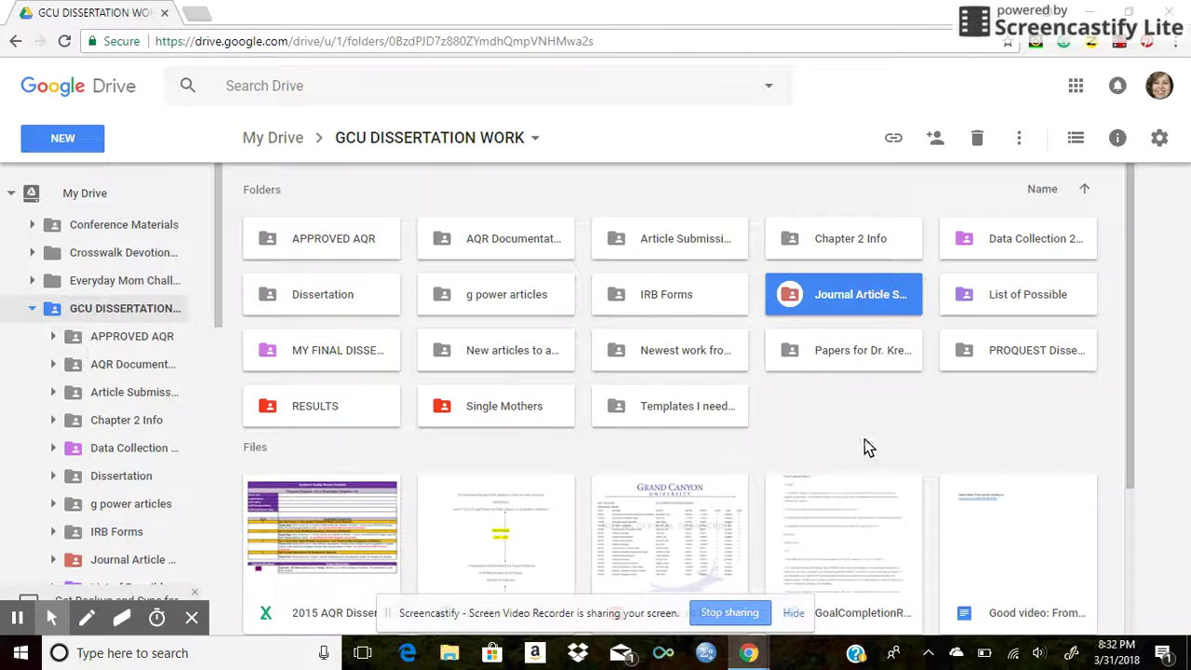
# Step: Review the access-level options in the sharing settings of the Journal Article Submissions folder and close the settings
pyautogui.rightClick(801, 304)
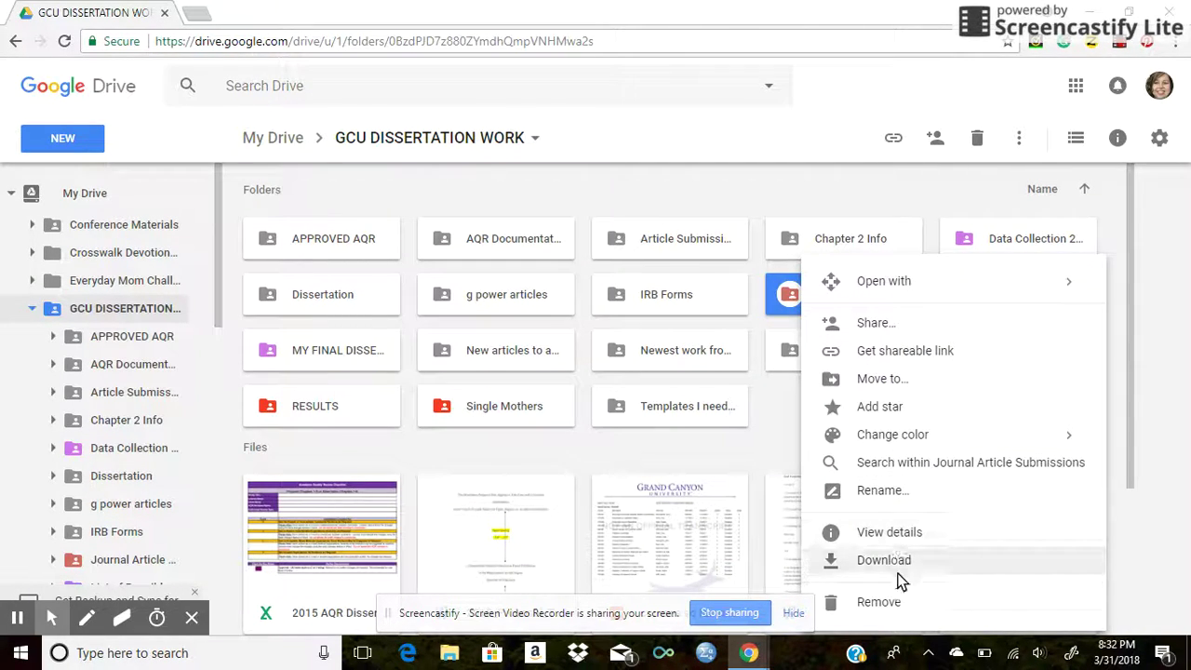
pyautogui.click(900, 322)
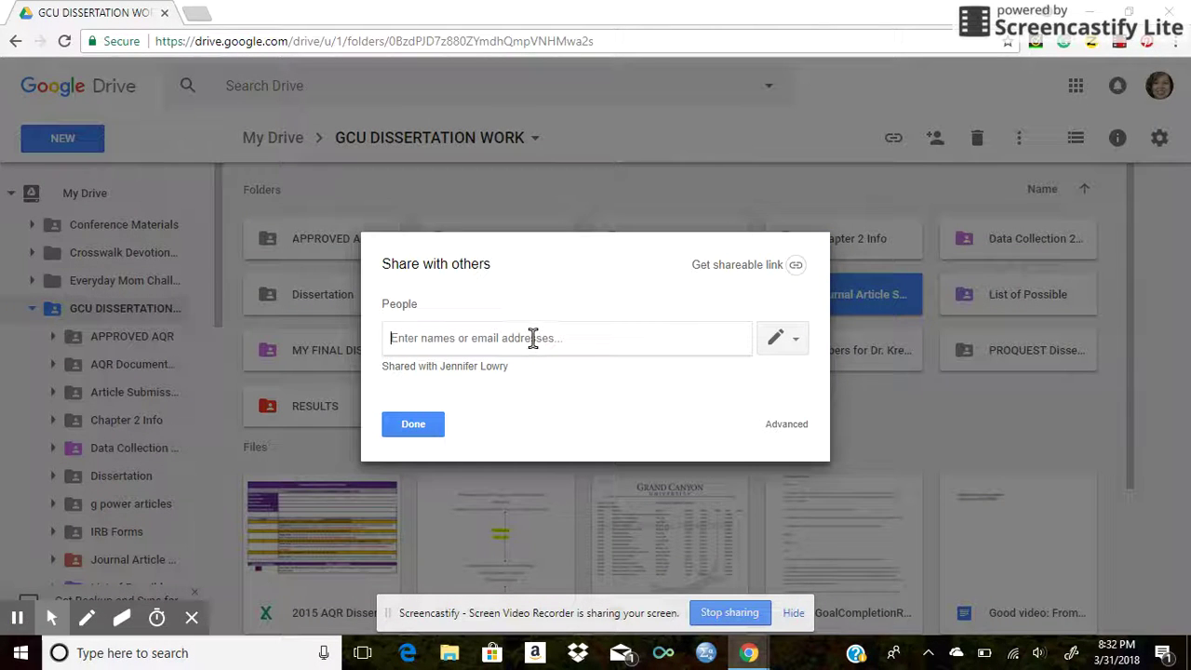
pyautogui.click(795, 342)
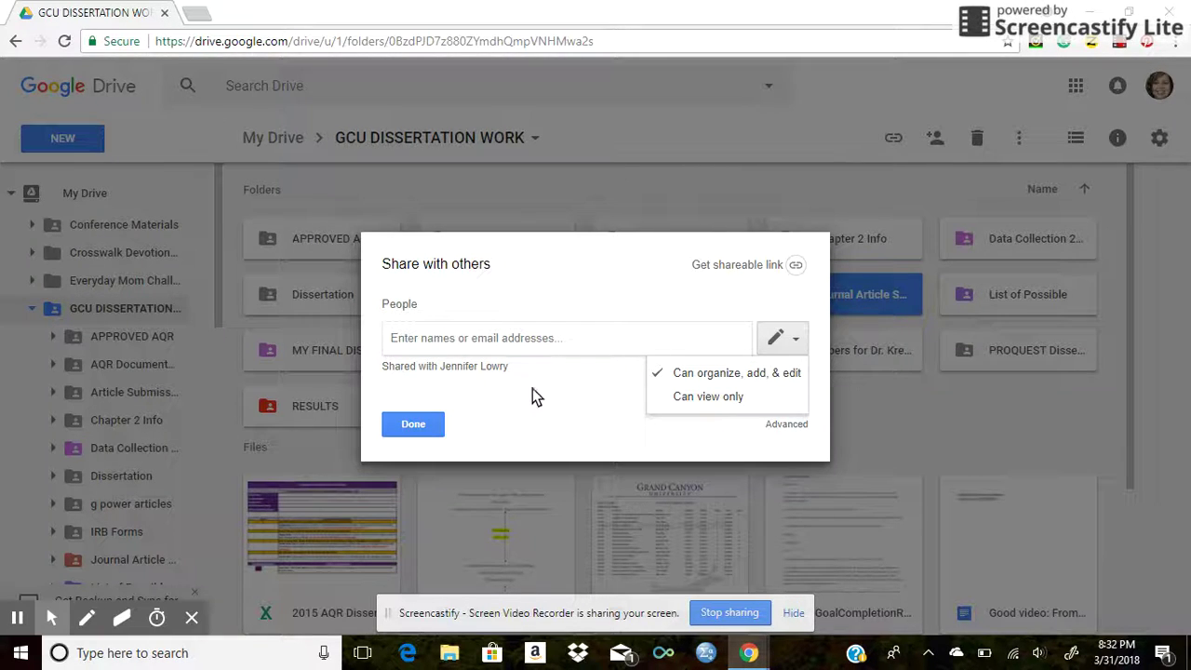
pyautogui.click(423, 426)
pyautogui.click(876, 416)
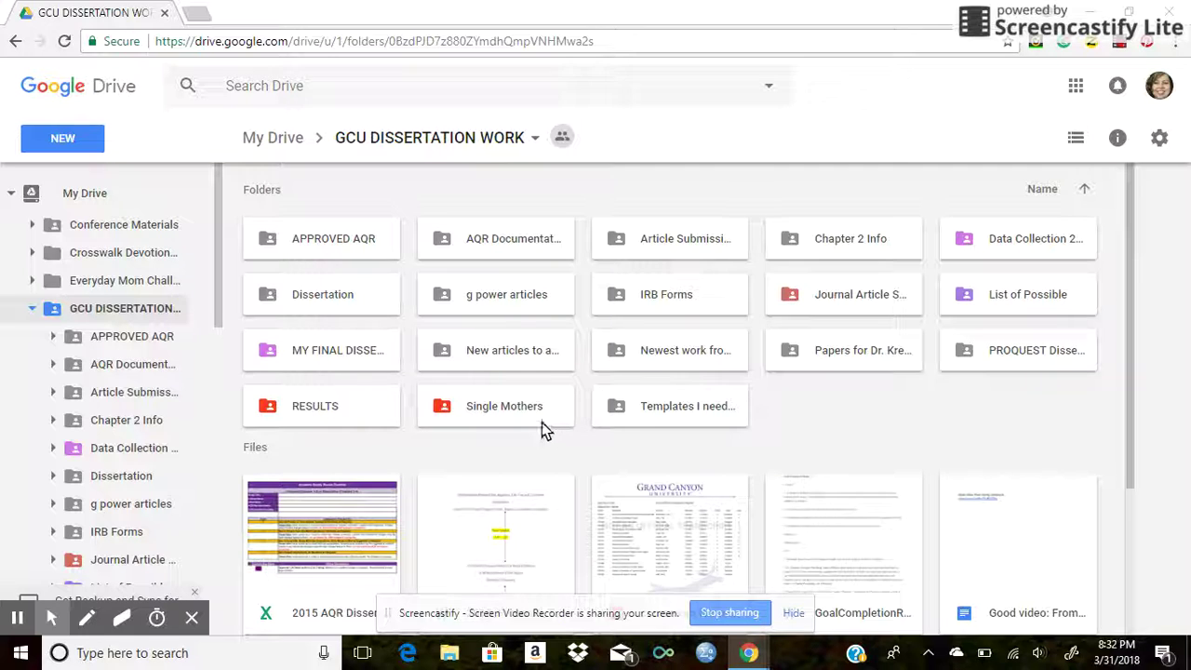
# Step: Open the GAPS! folder inside Single Mothers > Gaps and look through its saved articles
pyautogui.doubleClick(507, 419)
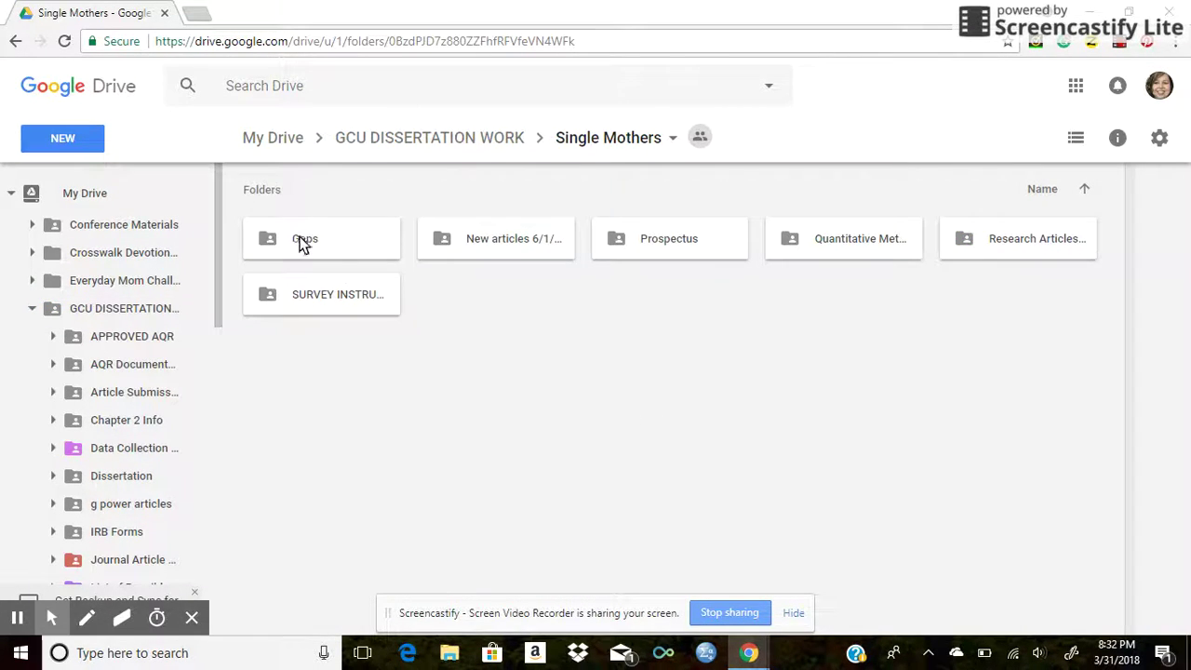
pyautogui.click(325, 244)
pyautogui.doubleClick(324, 244)
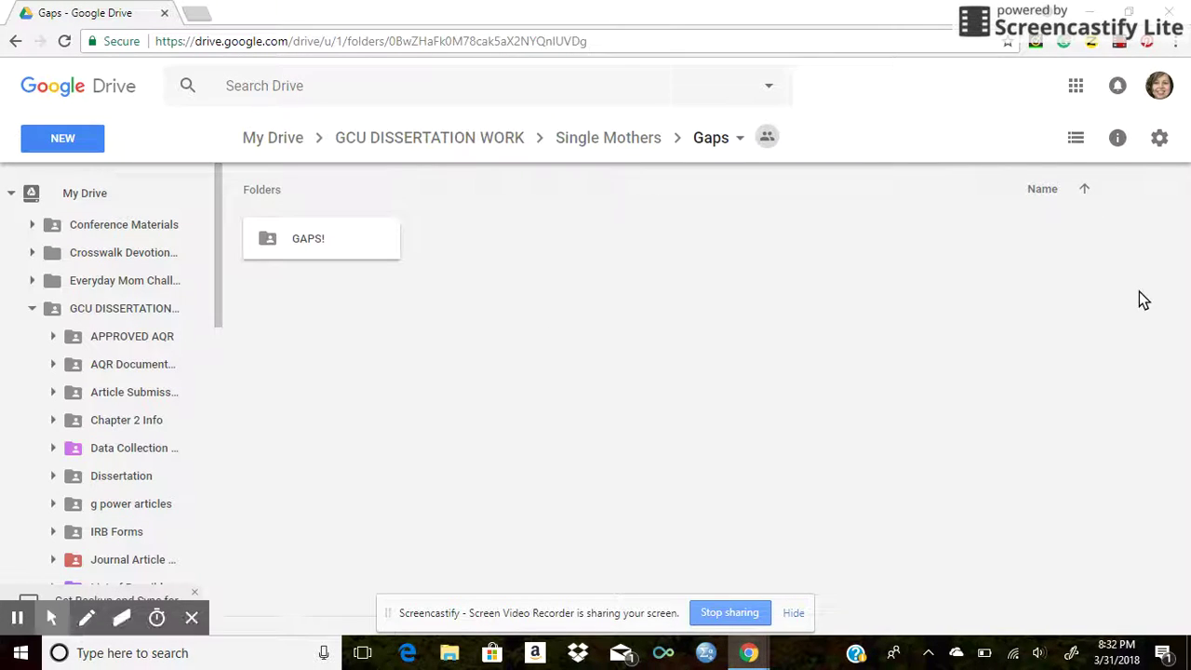
pyautogui.click(347, 241)
pyautogui.doubleClick(346, 239)
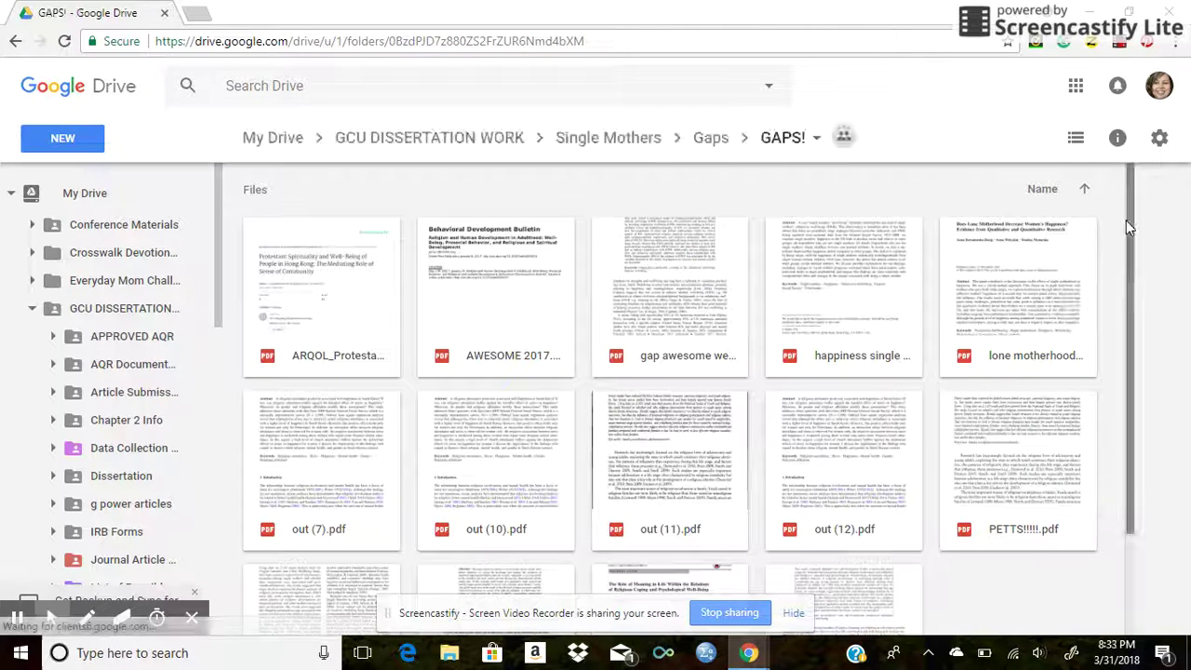
pyautogui.moveTo(1131, 231); pyautogui.dragTo(1123, 342)
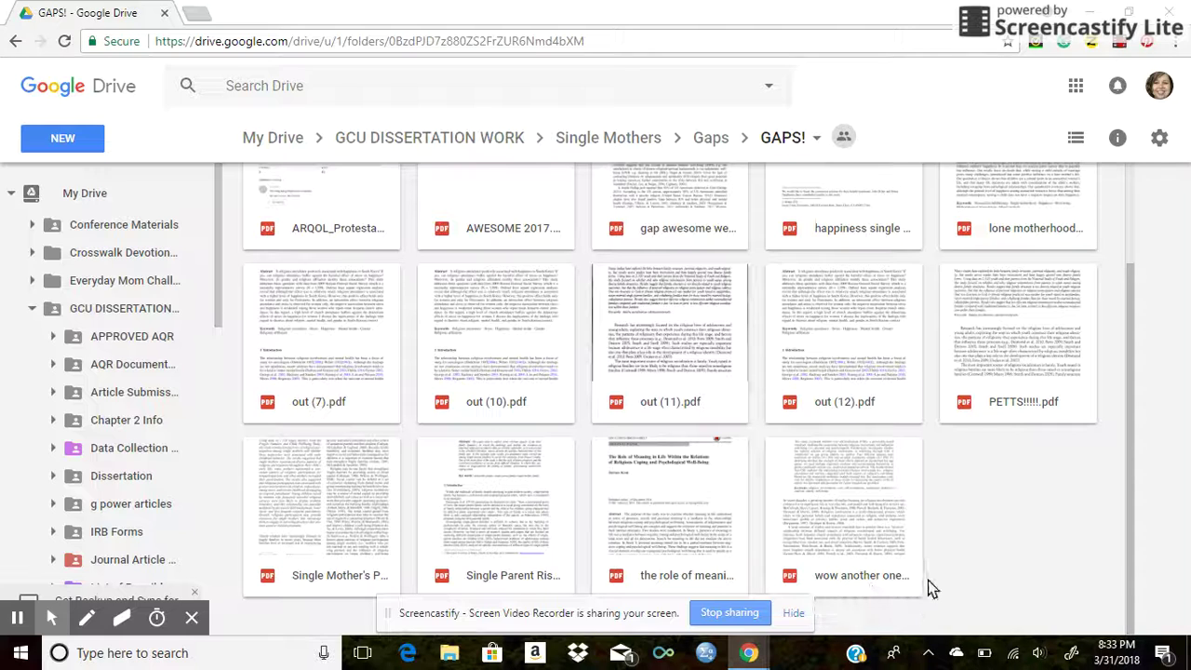
pyautogui.moveTo(1128, 557); pyautogui.dragTo(1137, 397)
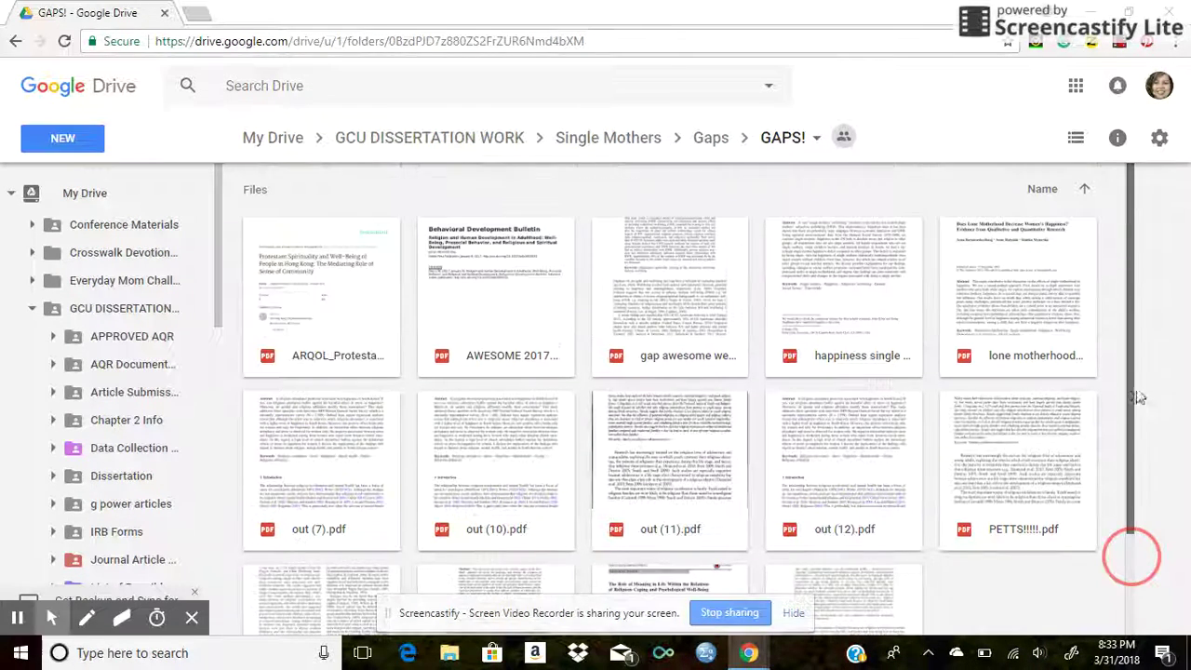
# Step: Go to the Well Being Theory folder under Single Mothers > Research Articles and browse its PDFs to the end
pyautogui.click(628, 138)
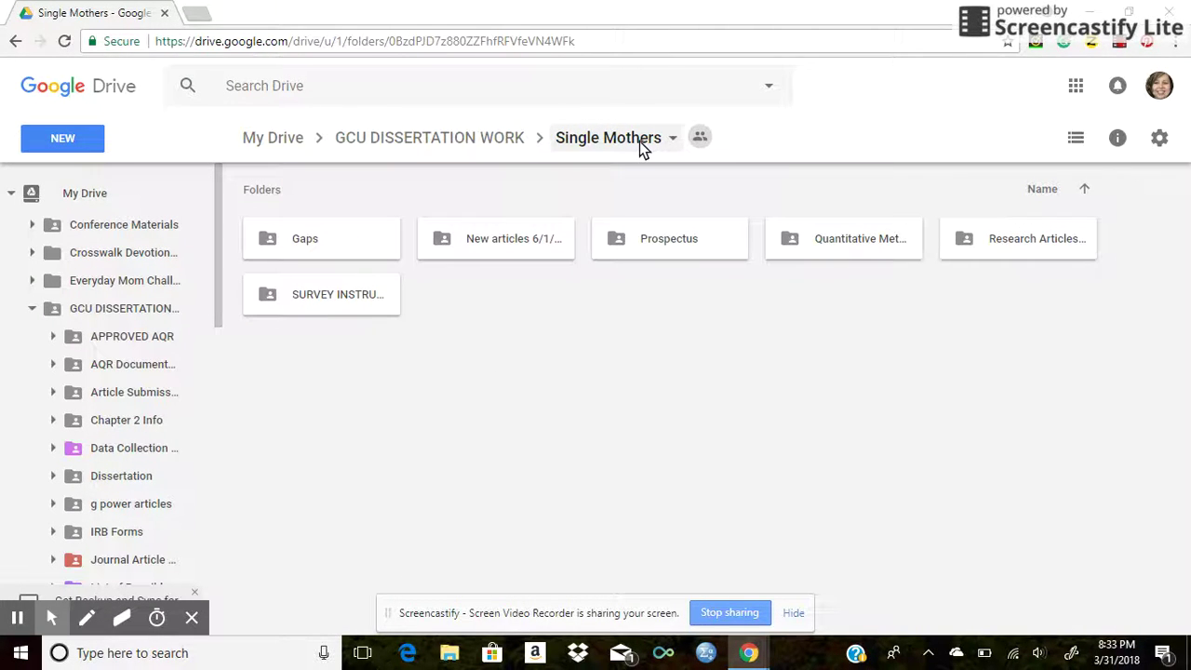
pyautogui.doubleClick(986, 253)
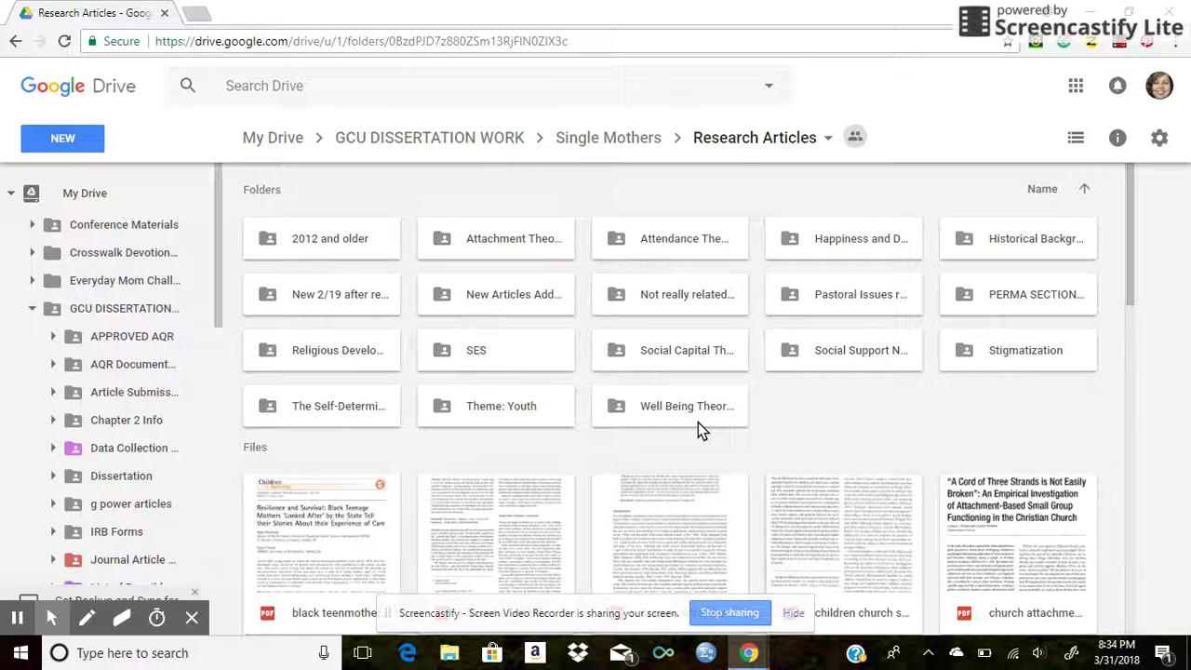
pyautogui.moveTo(1128, 252); pyautogui.dragTo(1187, 345)
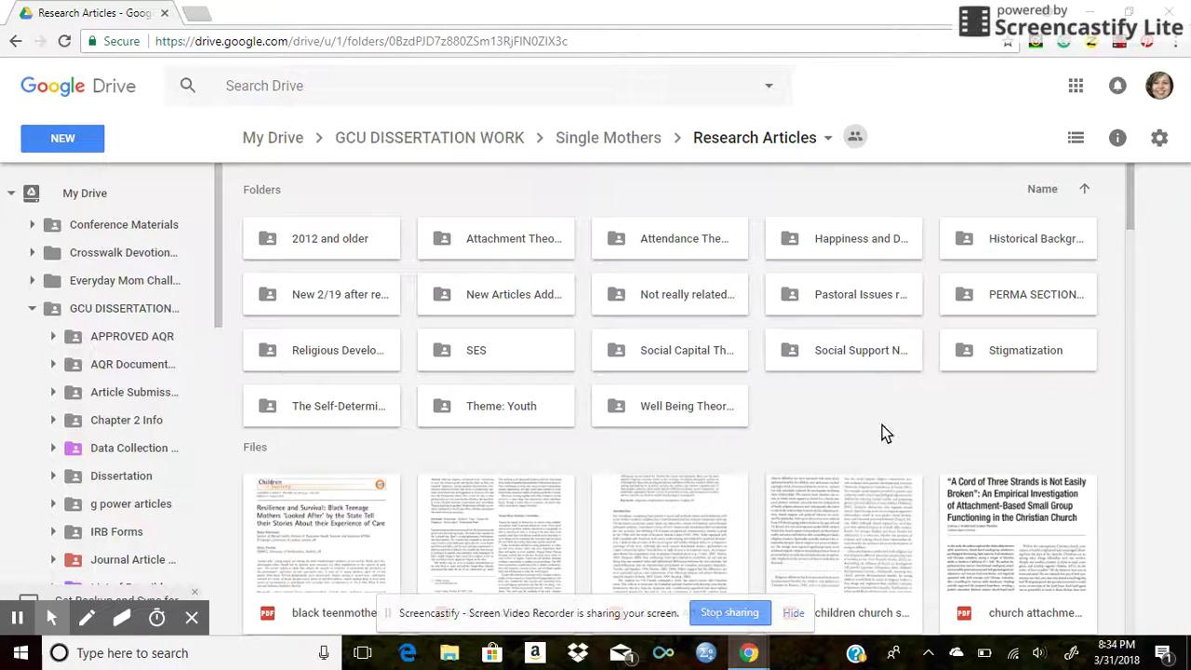
pyautogui.doubleClick(678, 421)
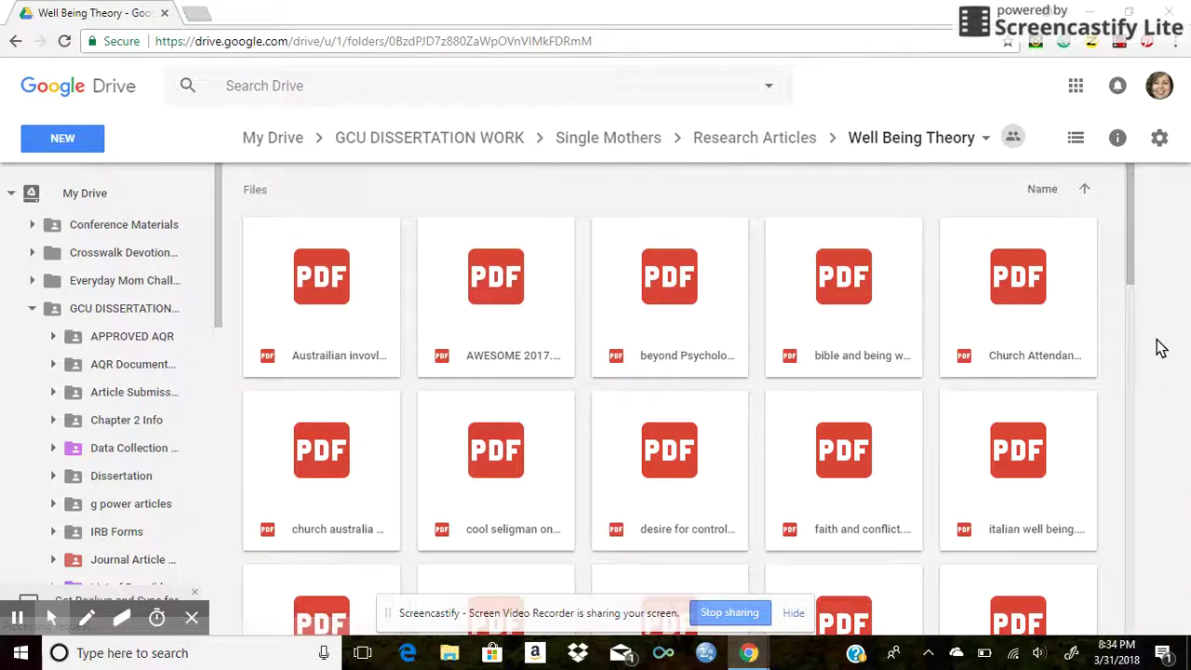
pyautogui.moveTo(1133, 244); pyautogui.dragTo(1097, 604)
pyautogui.moveTo(1110, 544); pyautogui.dragTo(1102, 616)
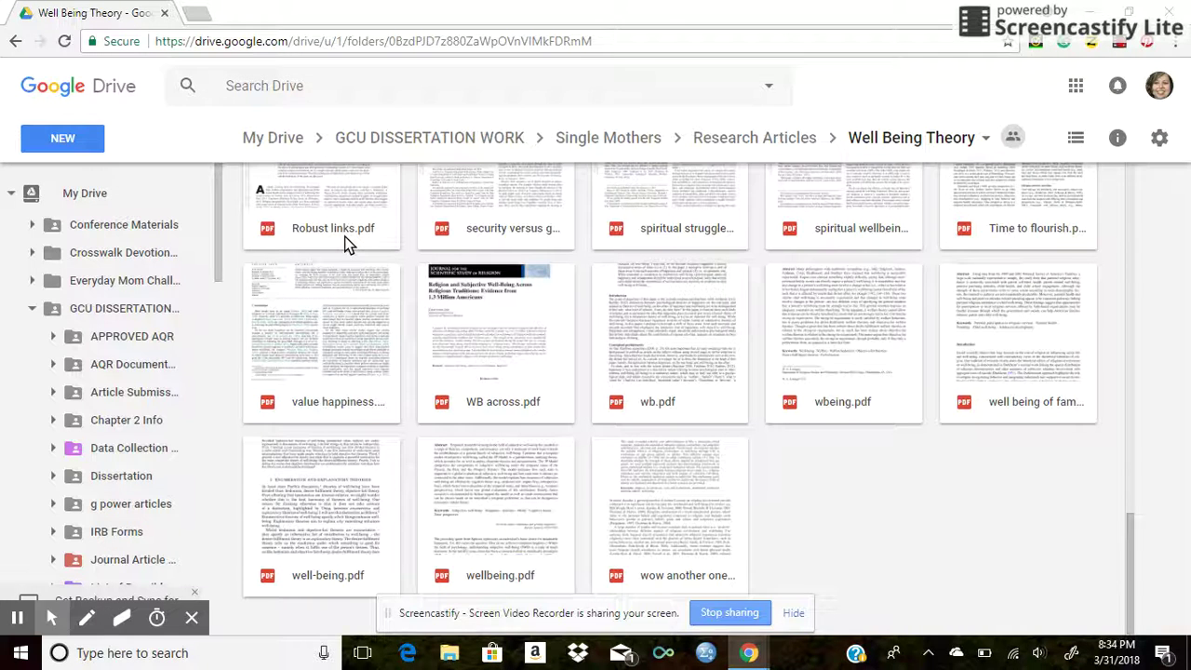
# Step: Open Robust links.pdf, examine its limitations, future directions and reference list, and close the preview
pyautogui.doubleClick(332, 196)
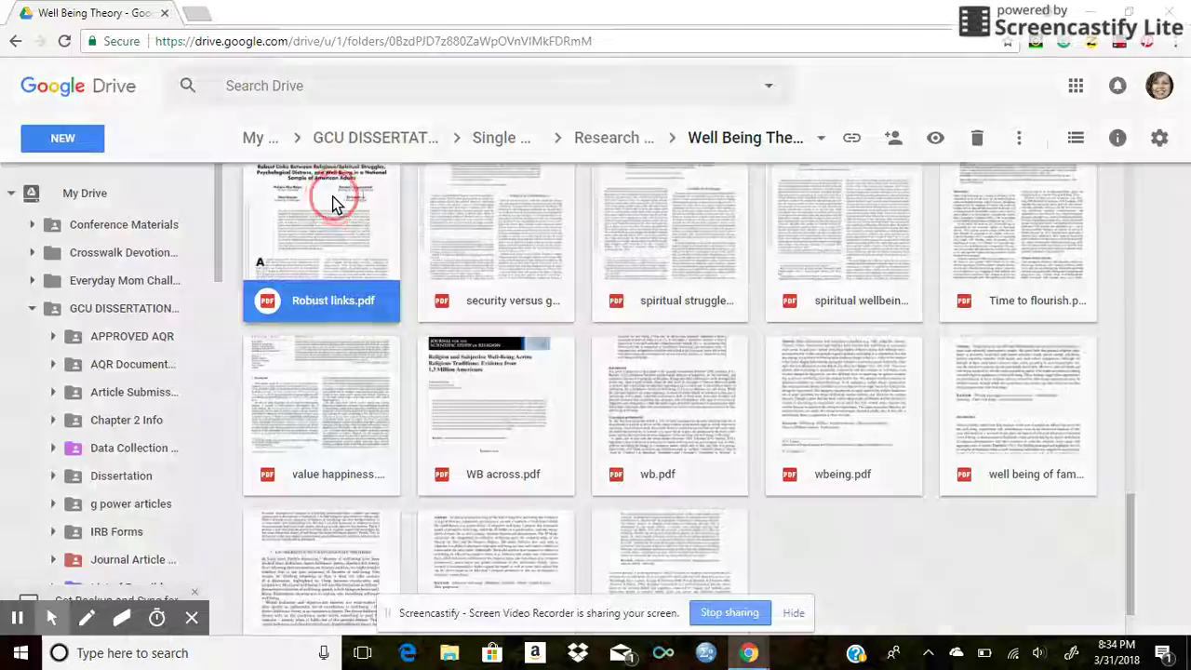
pyautogui.moveTo(1186, 154); pyautogui.dragTo(1176, 652)
pyautogui.moveTo(1185, 574); pyautogui.dragTo(1187, 466)
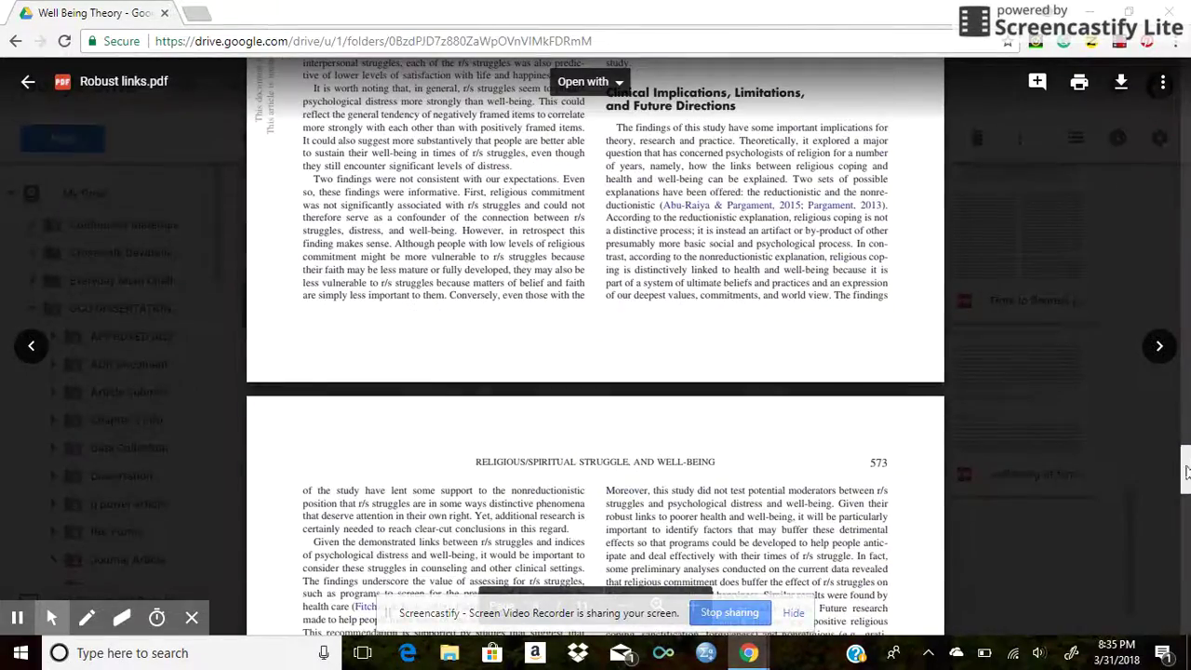
pyautogui.scroll(-10, 1188, 463)
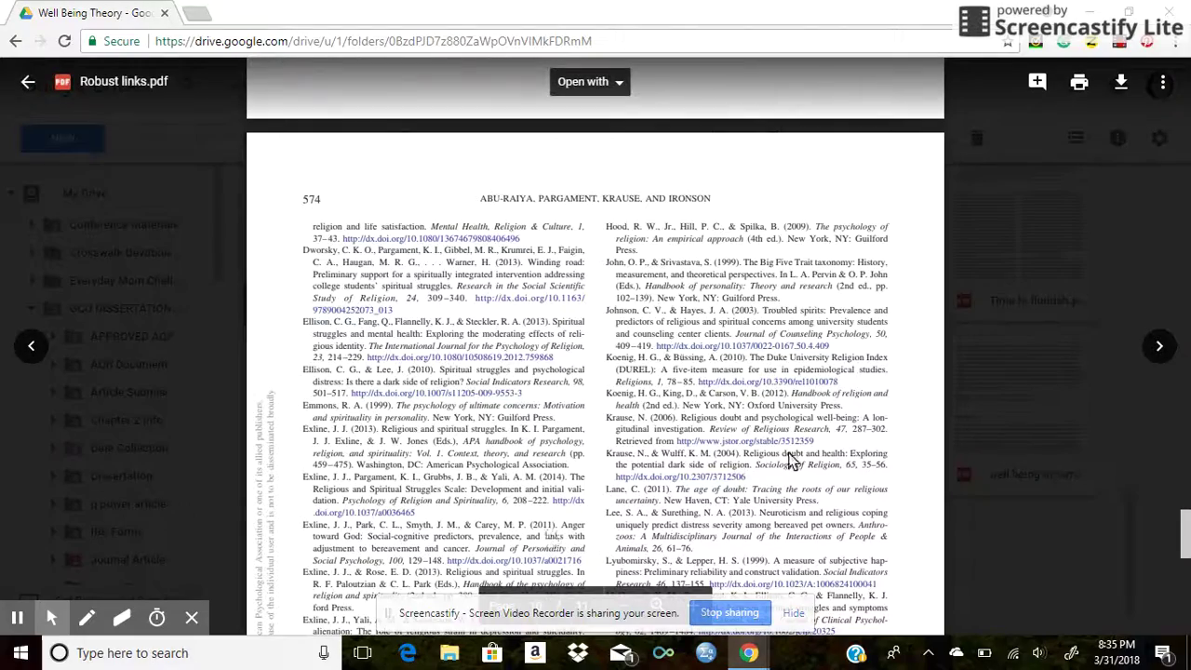
pyautogui.moveTo(1185, 547); pyautogui.dragTo(1184, 555)
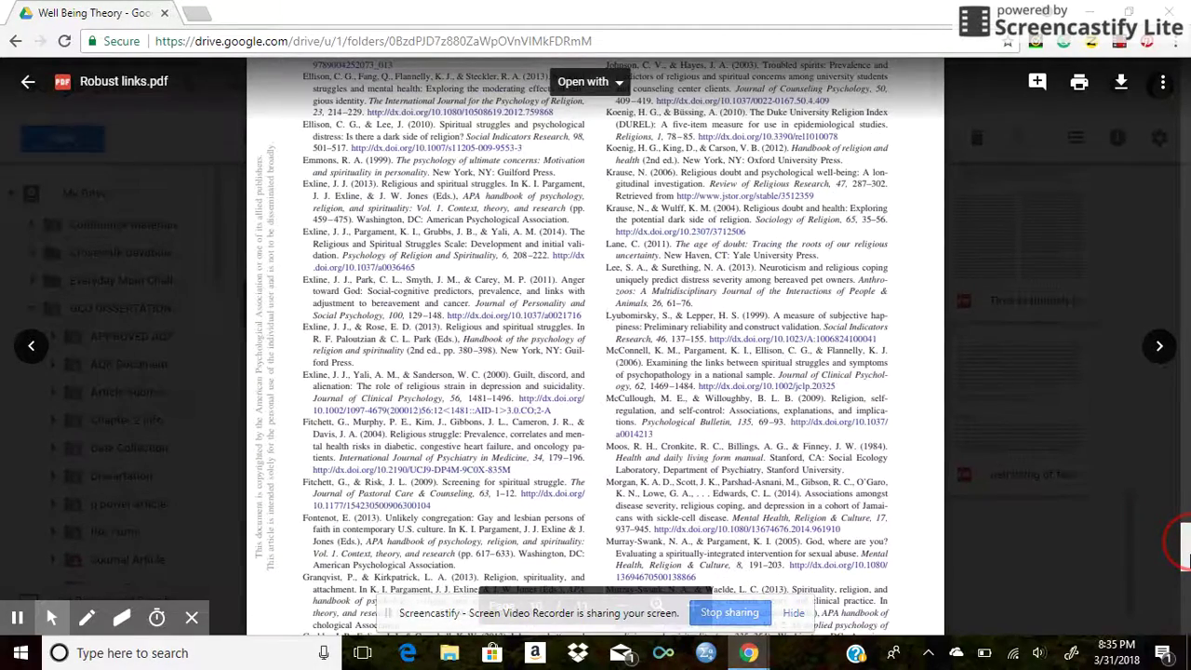
pyautogui.moveTo(1184, 555); pyautogui.dragTo(1184, 585)
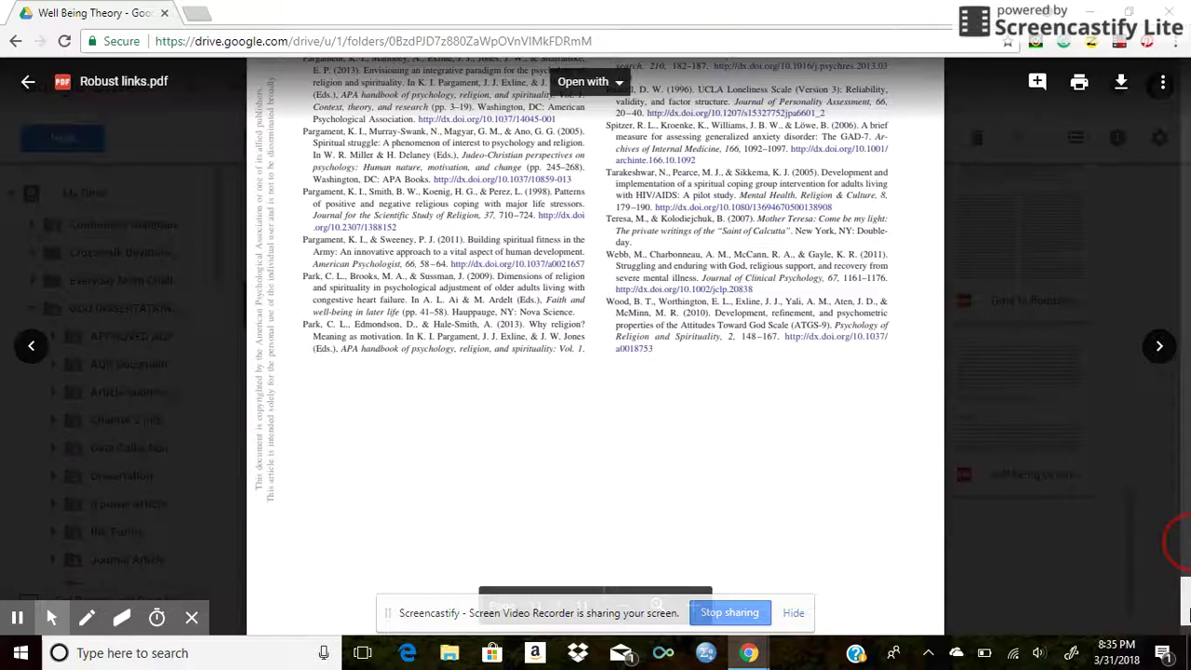
pyautogui.moveTo(1188, 609); pyautogui.dragTo(1186, 518)
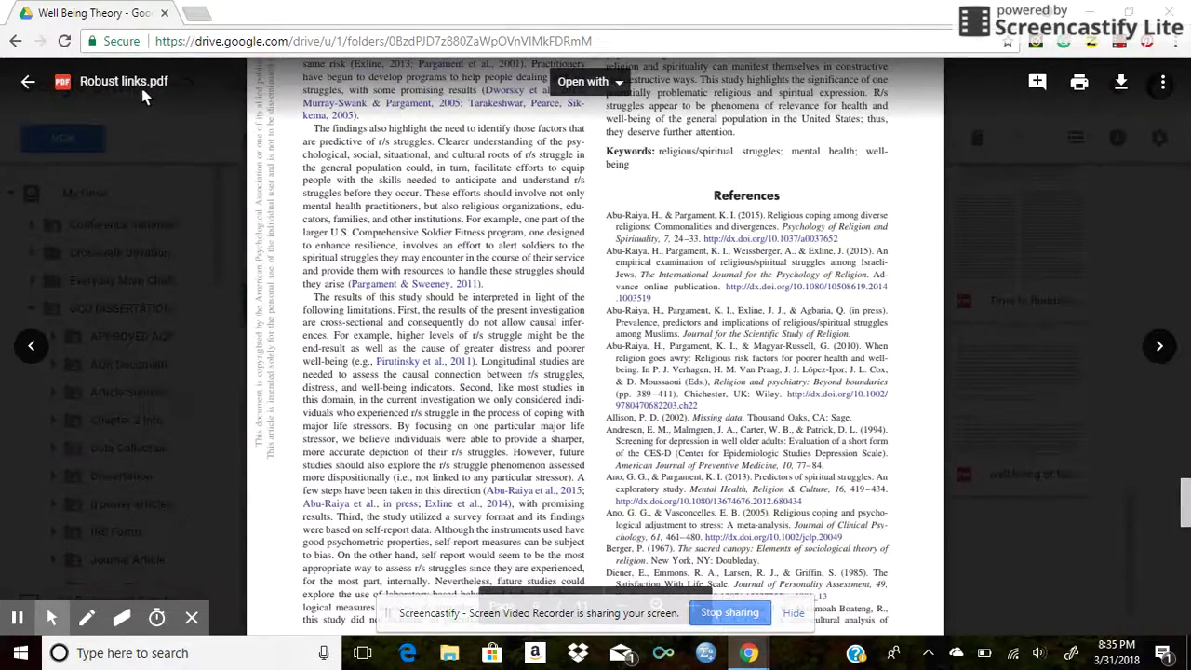
pyautogui.click(28, 81)
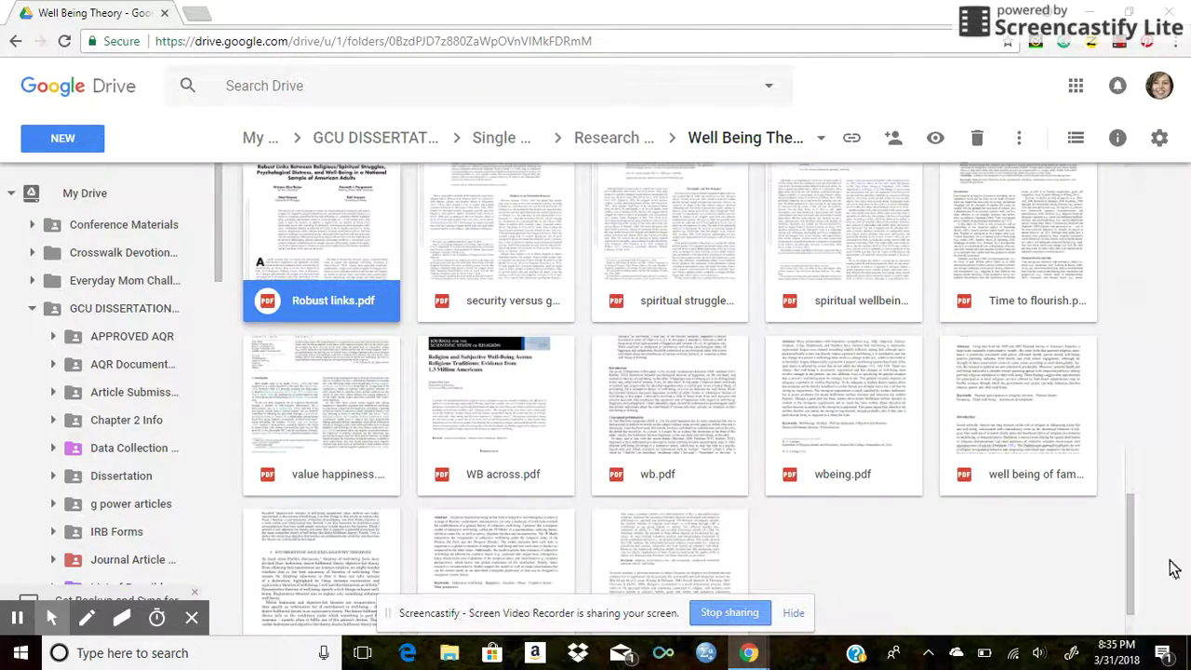
# Step: Return to the Research Articles folder and view the contents of the "Not really related...kinda" folder
pyautogui.moveTo(1136, 563); pyautogui.dragTo(1140, 181)
pyautogui.click(616, 141)
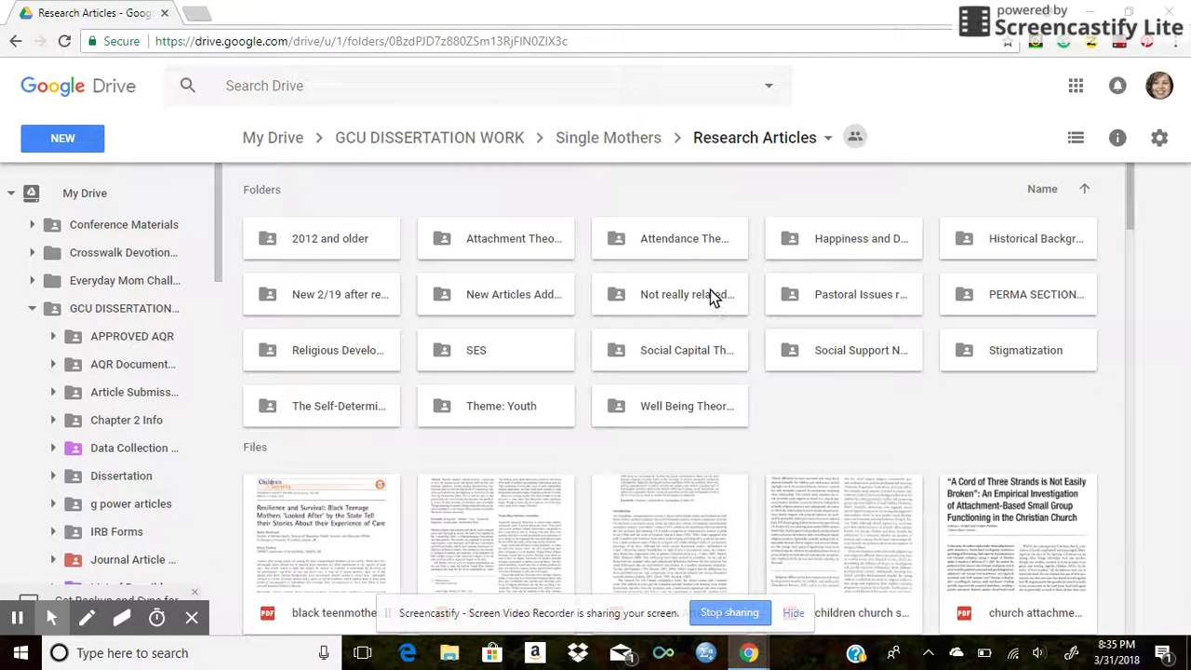
pyautogui.doubleClick(710, 291)
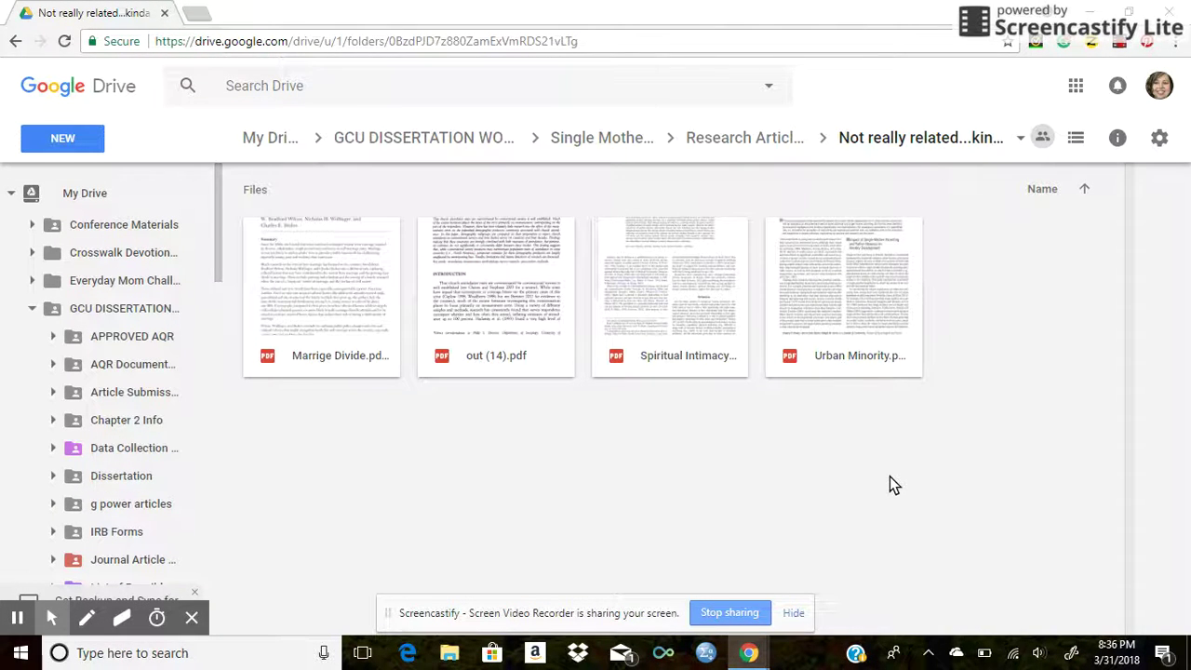
# Step: Go back to Research Articles and look over the files in the Attendance Themes folder
pyautogui.click(747, 149)
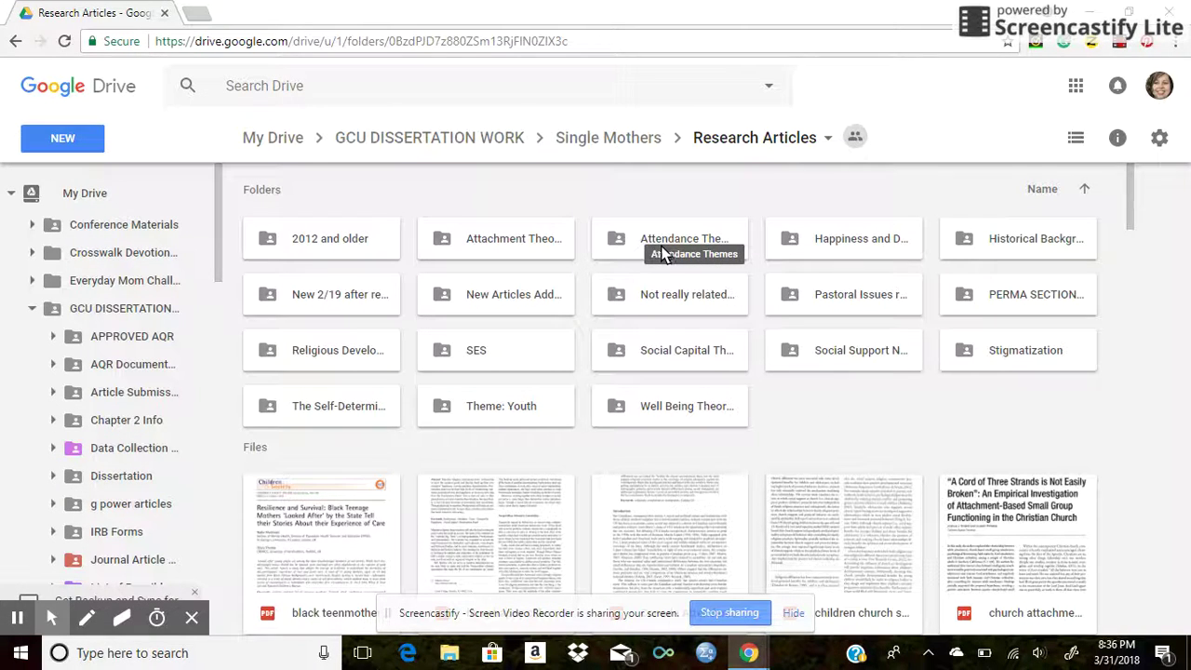
pyautogui.click(707, 240)
pyautogui.doubleClick(708, 240)
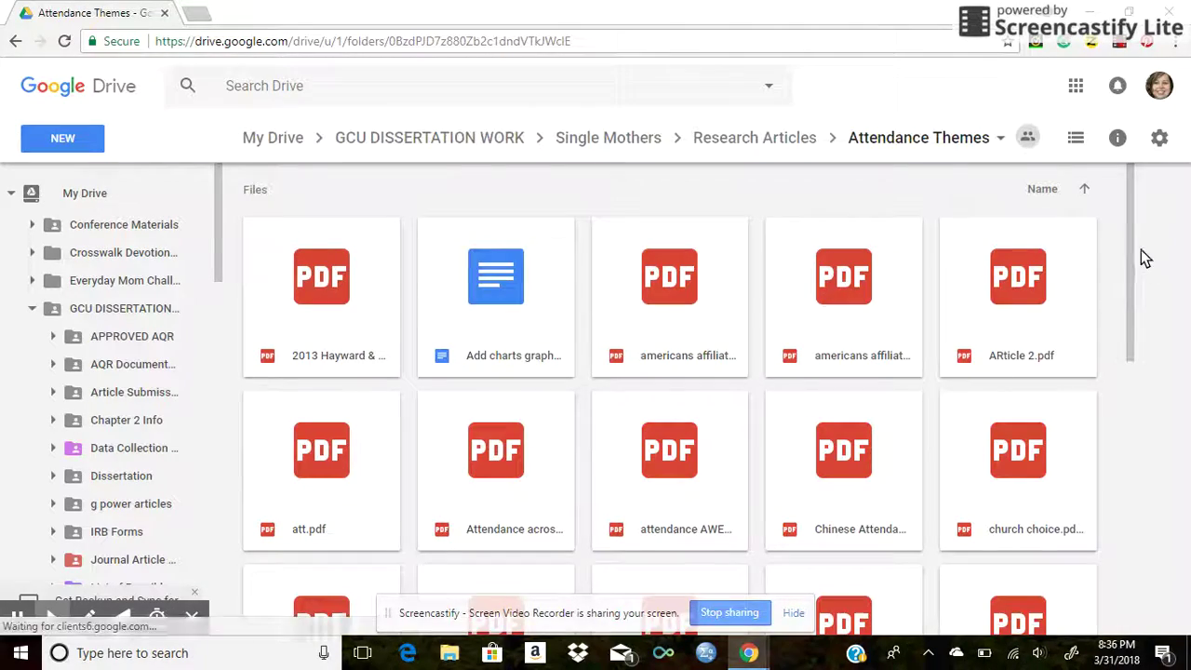
pyautogui.moveTo(1133, 231); pyautogui.dragTo(1121, 197)
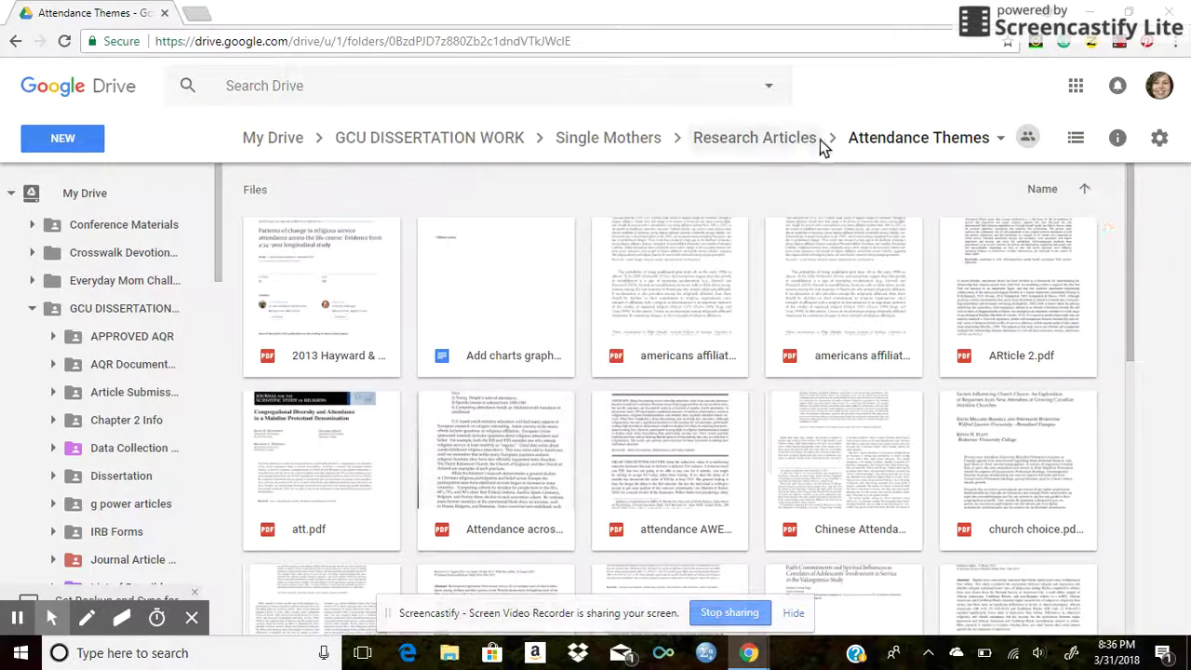
# Step: Reopen Research Articles by way of the Single Mothers folder, view the Religious Development folder's files, and return to Research Articles
pyautogui.click(627, 145)
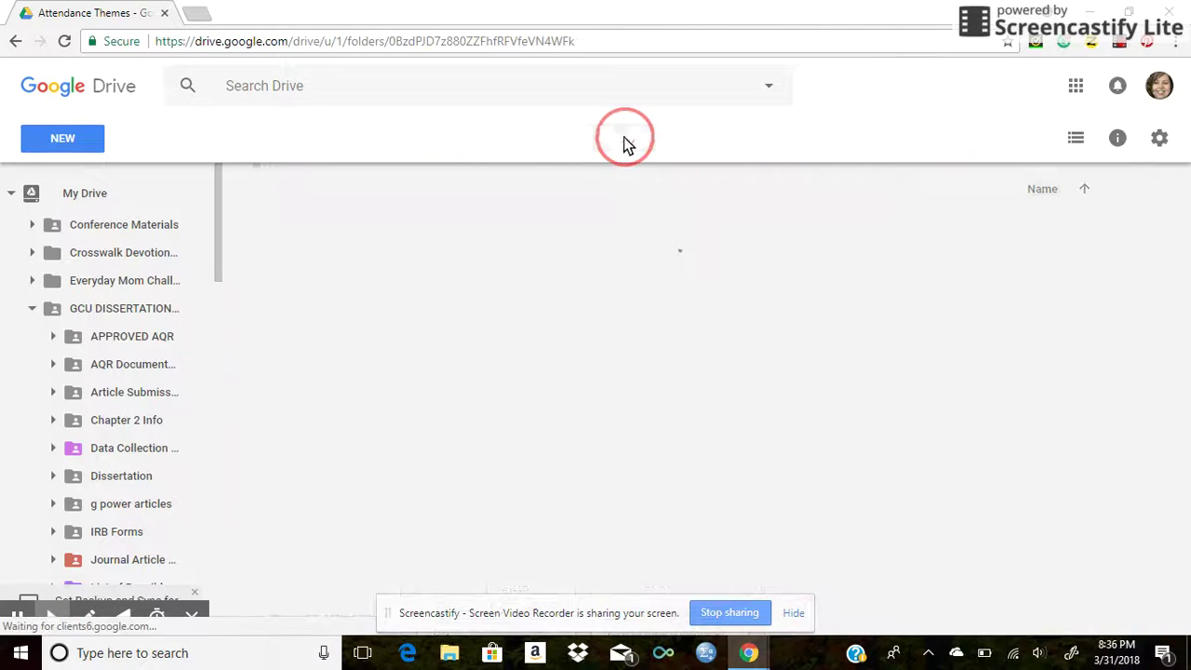
pyautogui.doubleClick(1025, 253)
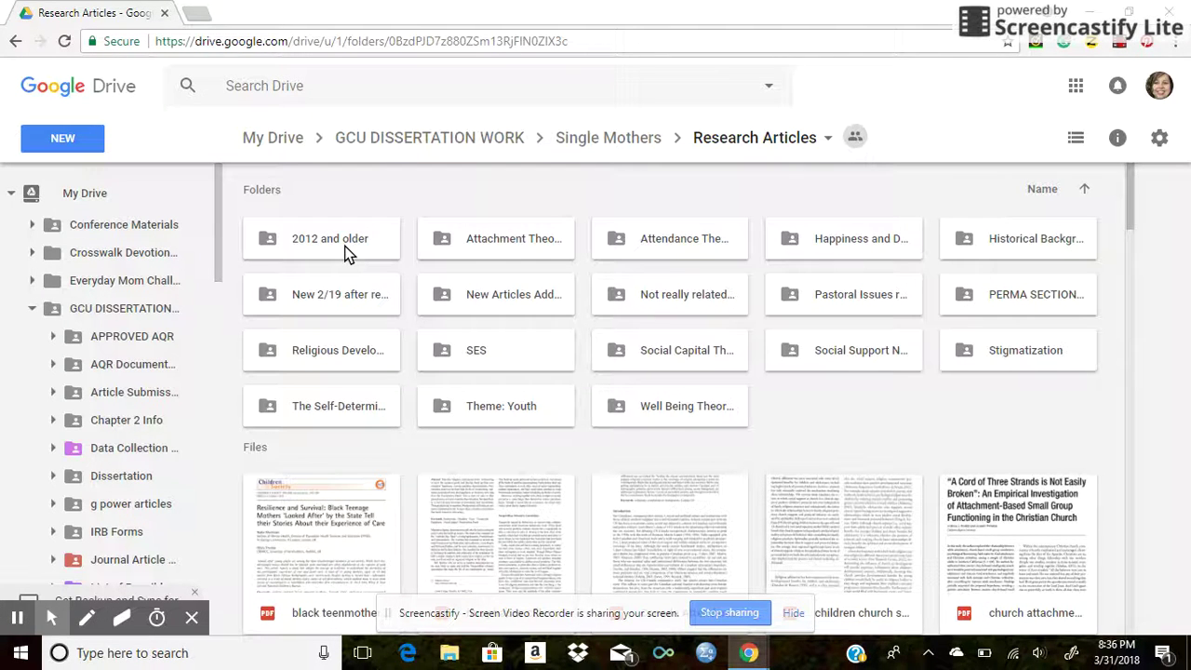
pyautogui.click(343, 356)
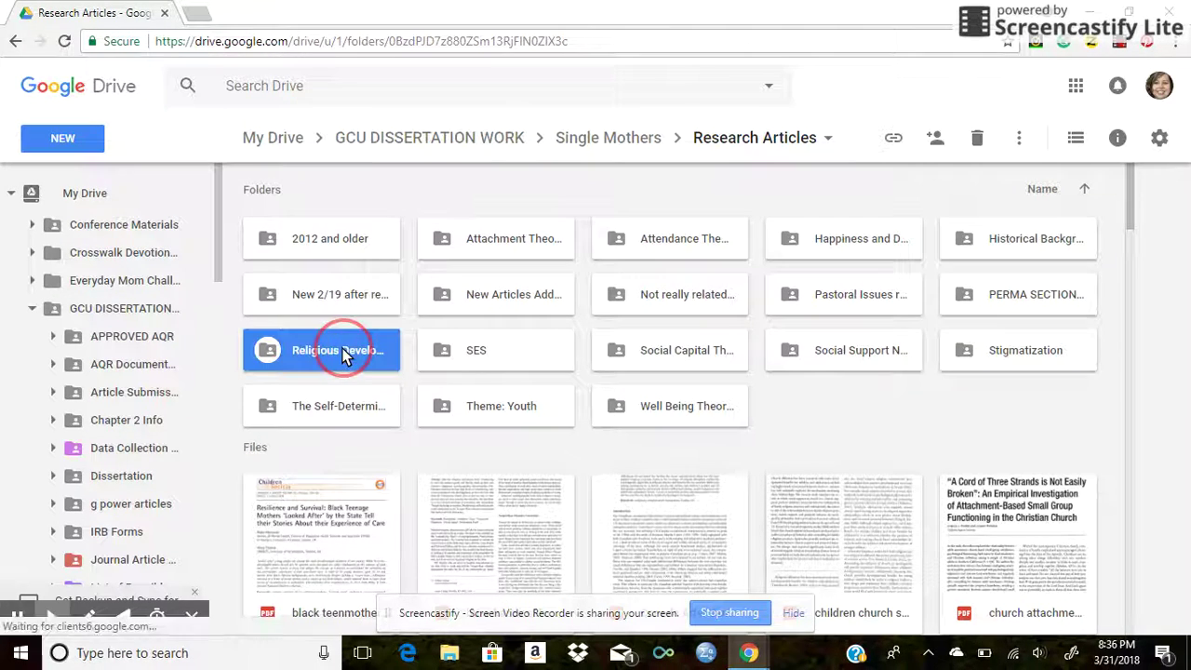
pyautogui.doubleClick(344, 356)
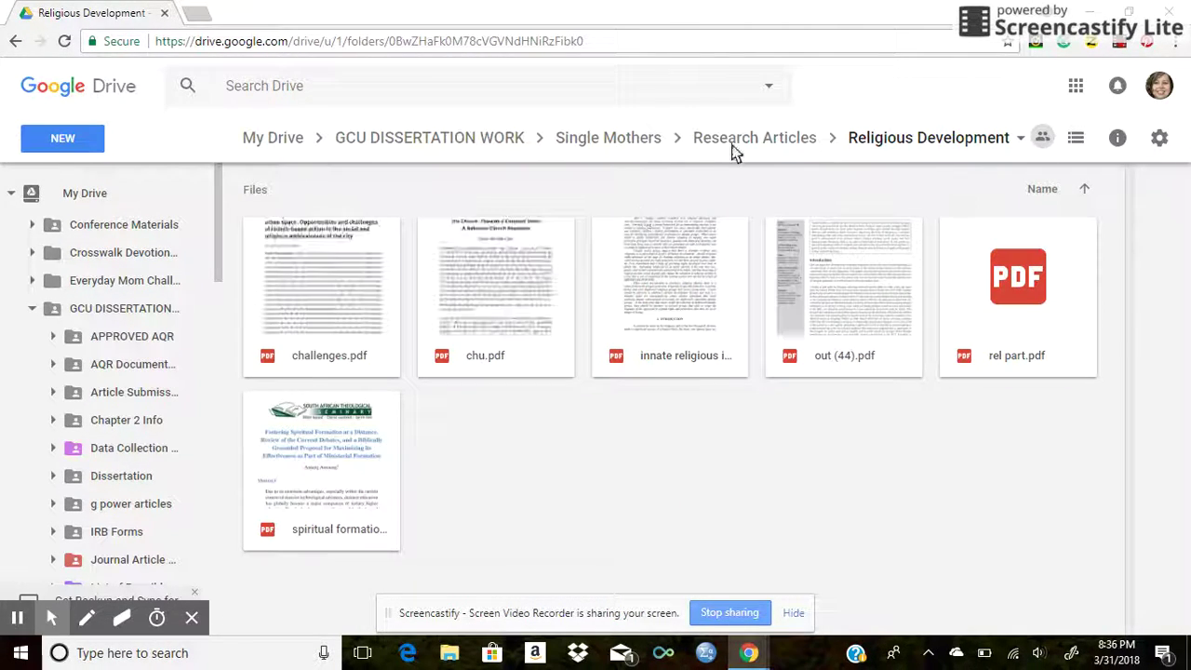
pyautogui.click(755, 141)
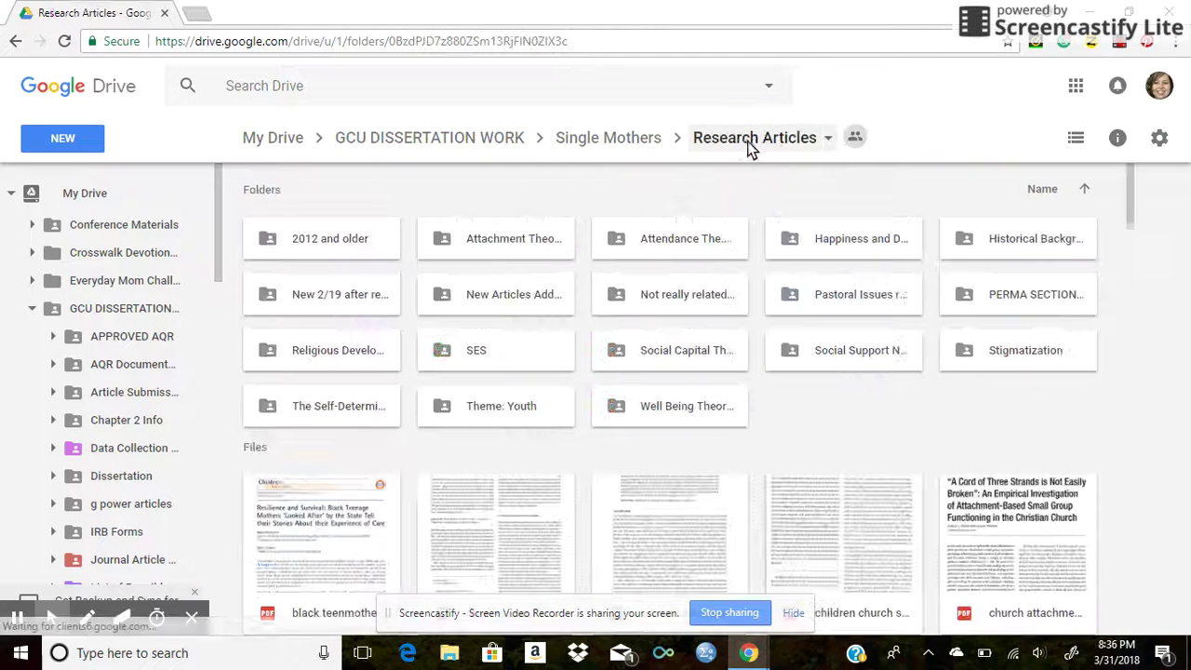
# Step: Browse the PDFs in the Theme: Youth folder through to the end and return to Research Articles
pyautogui.doubleClick(514, 414)
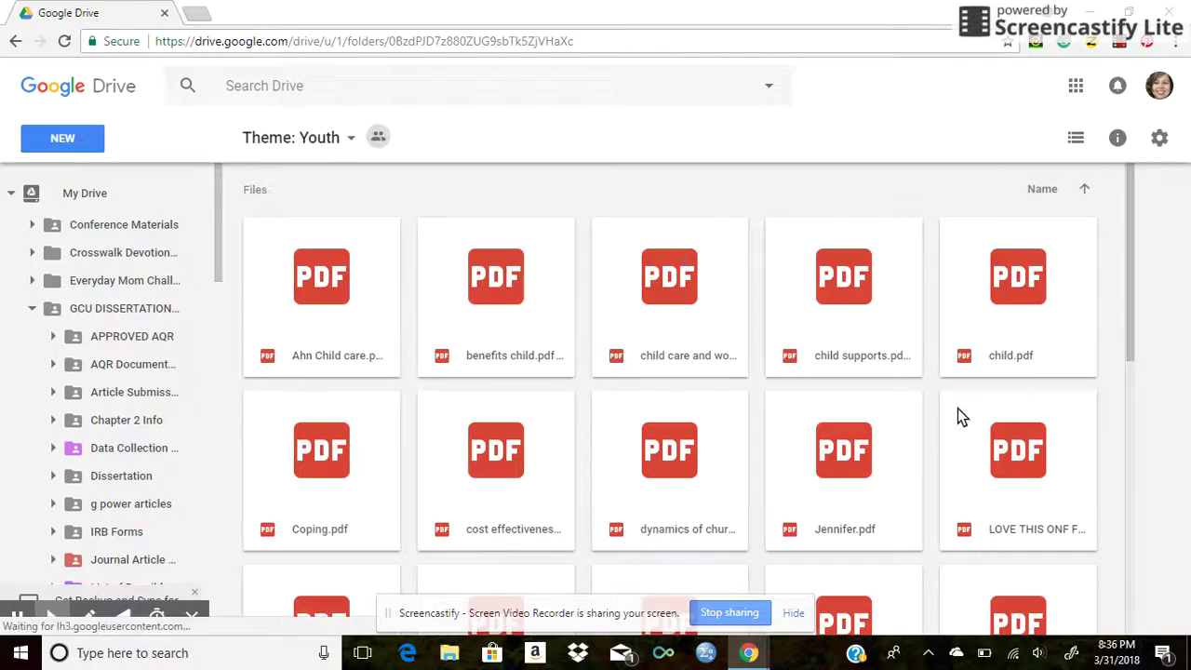
pyautogui.click(1133, 253)
pyautogui.moveTo(1134, 253); pyautogui.dragTo(1122, 369)
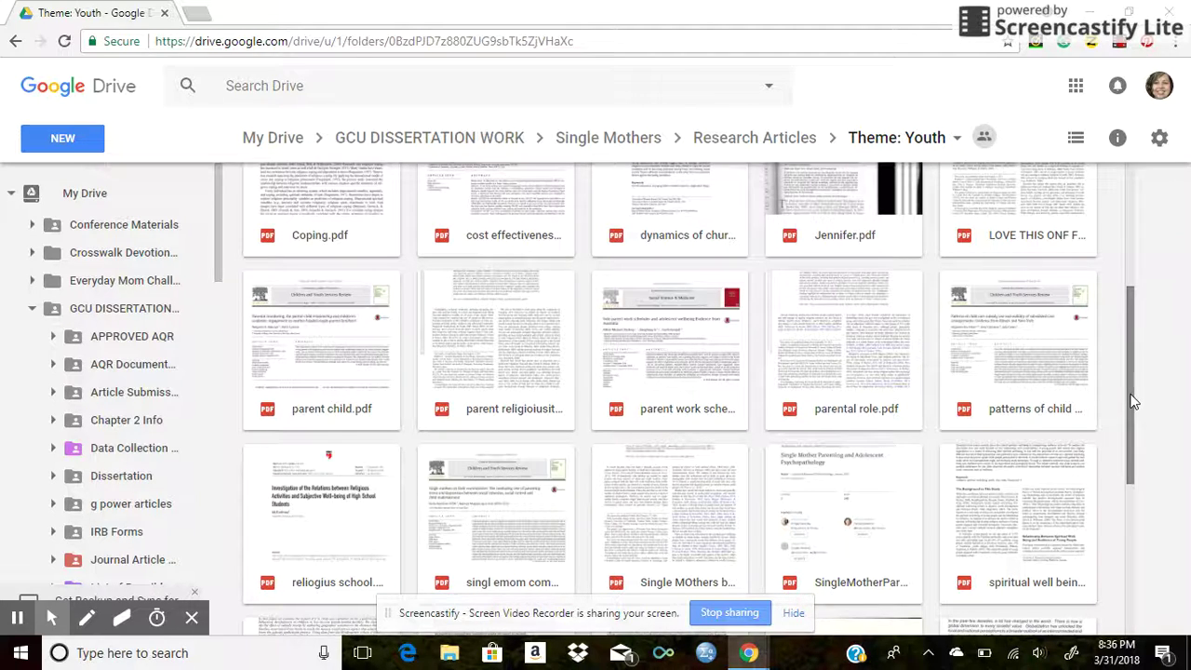
pyautogui.moveTo(1133, 402); pyautogui.dragTo(1125, 547)
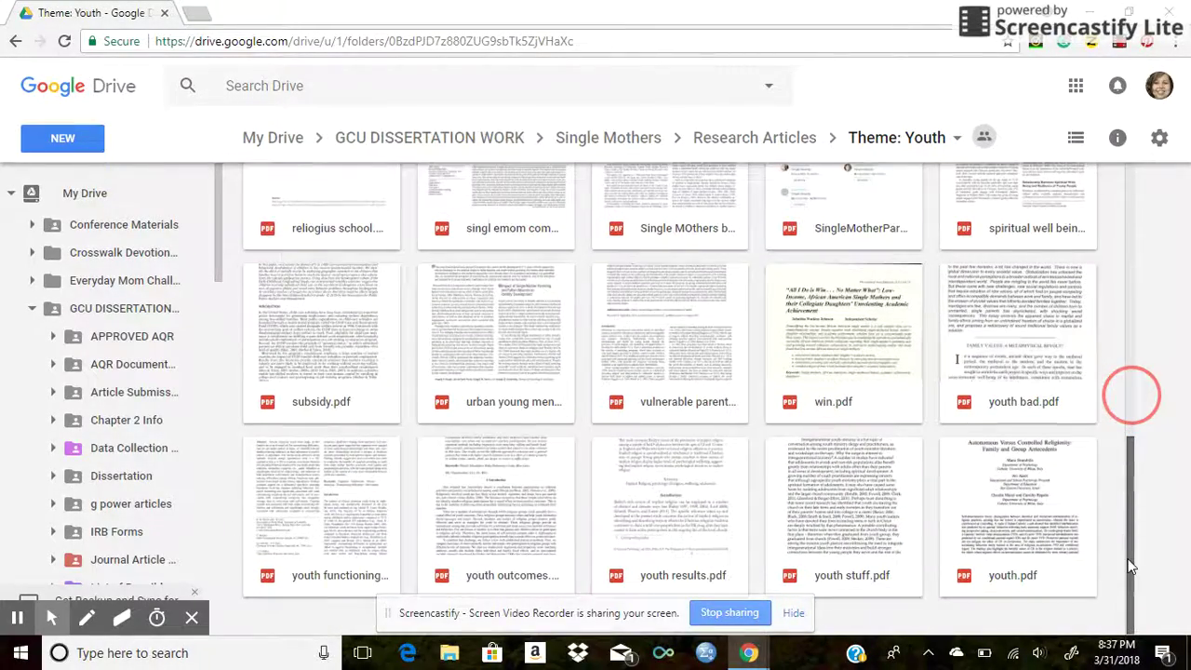
pyautogui.moveTo(1131, 566); pyautogui.dragTo(1182, 214)
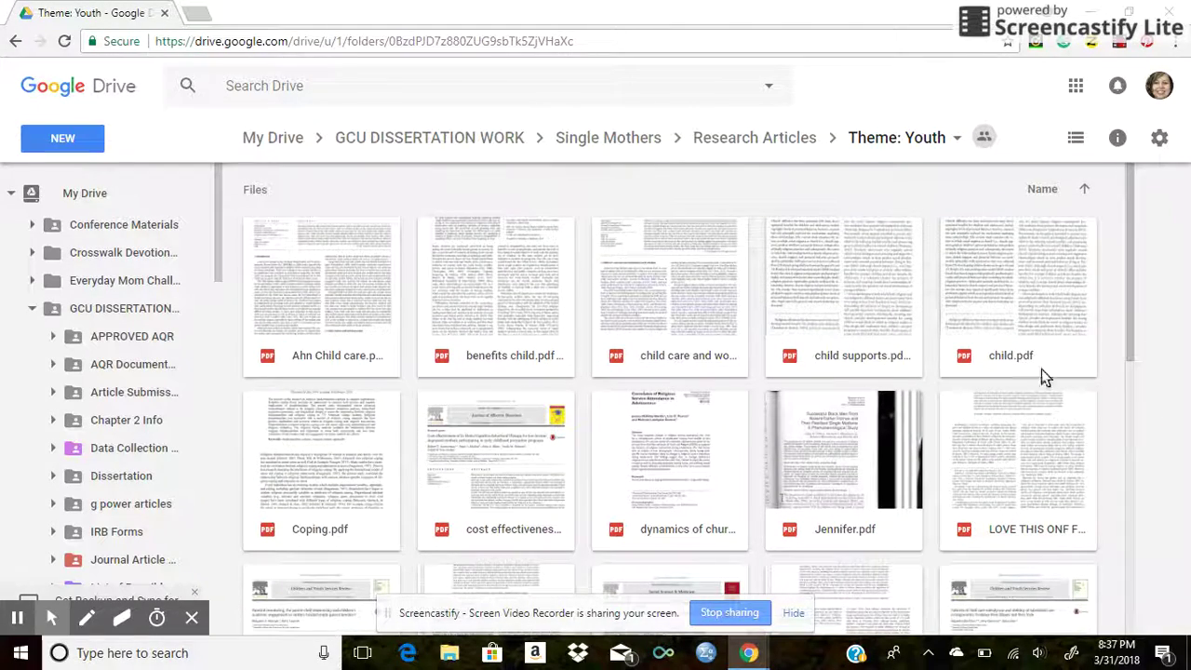
pyautogui.click(728, 140)
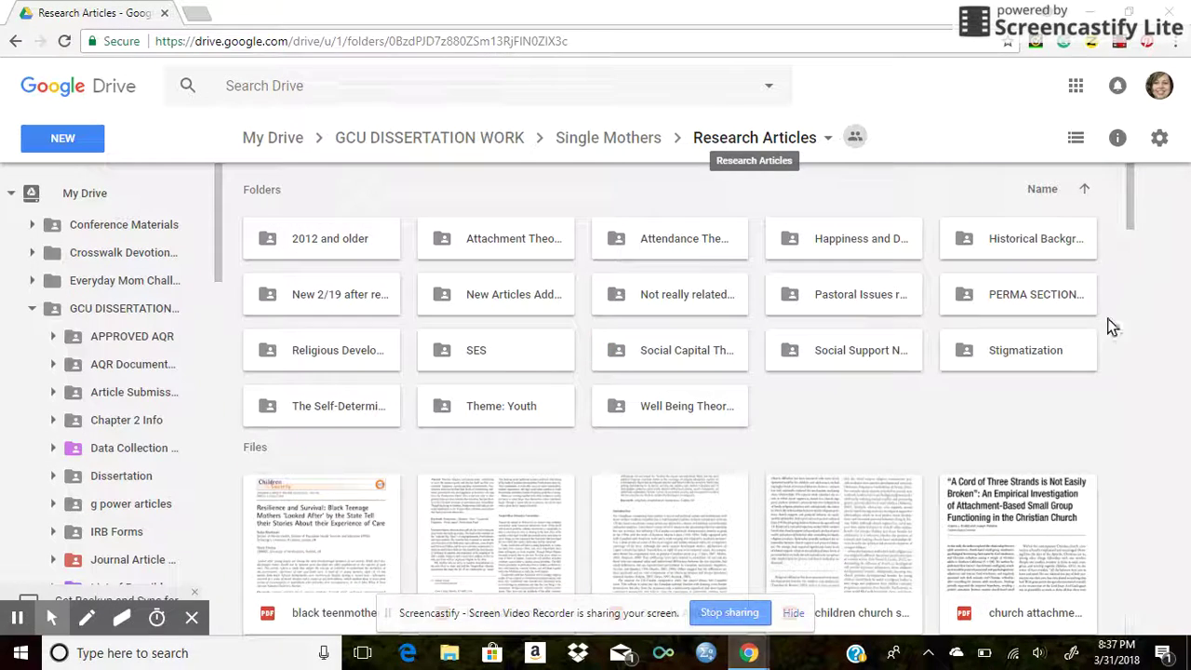
# Step: Look over the Social Support Networks folder and the "New 2/19 after research to add" folder, returning to Research Articles after each
pyautogui.click(854, 369)
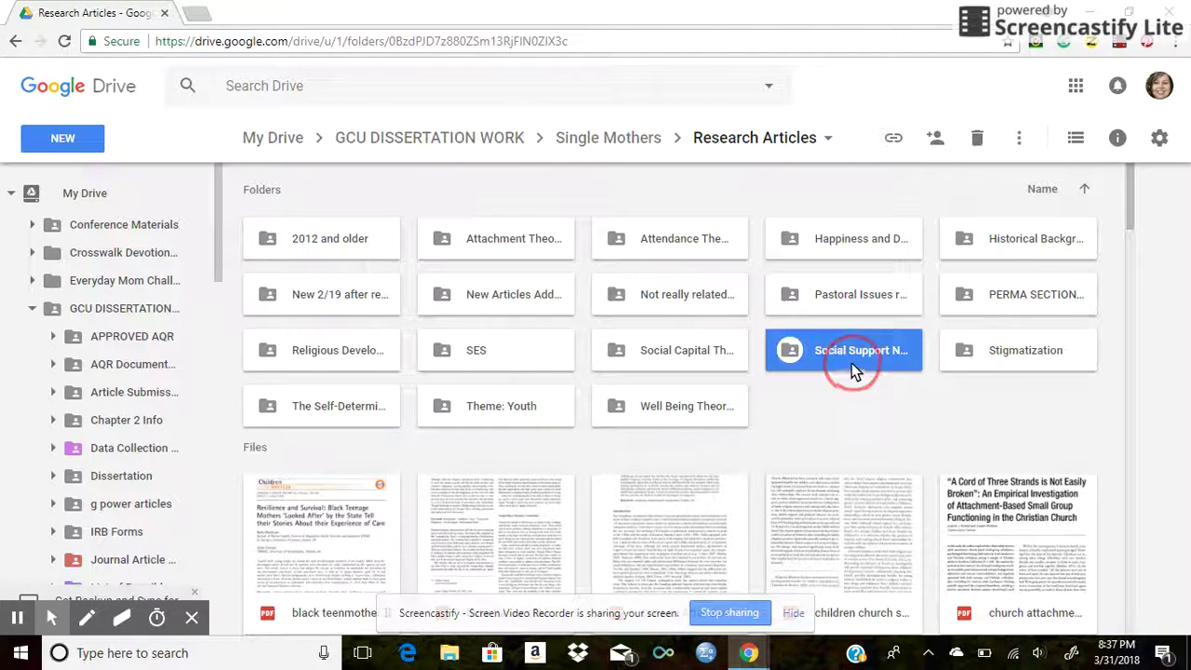
pyautogui.doubleClick(851, 365)
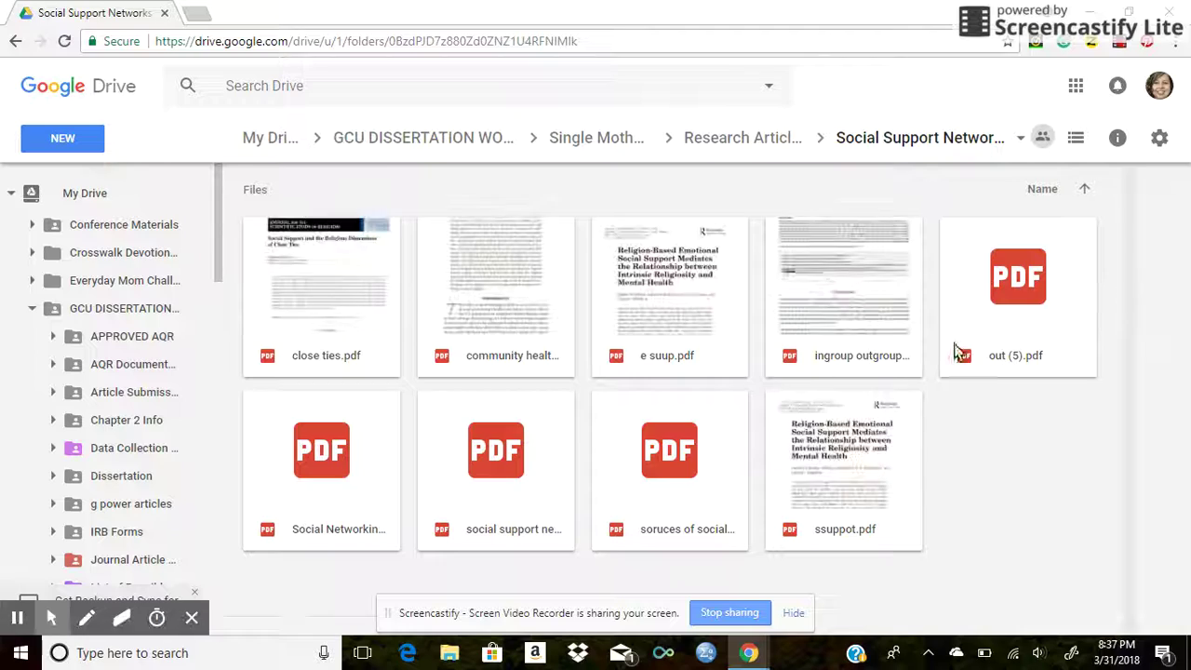
pyautogui.click(738, 145)
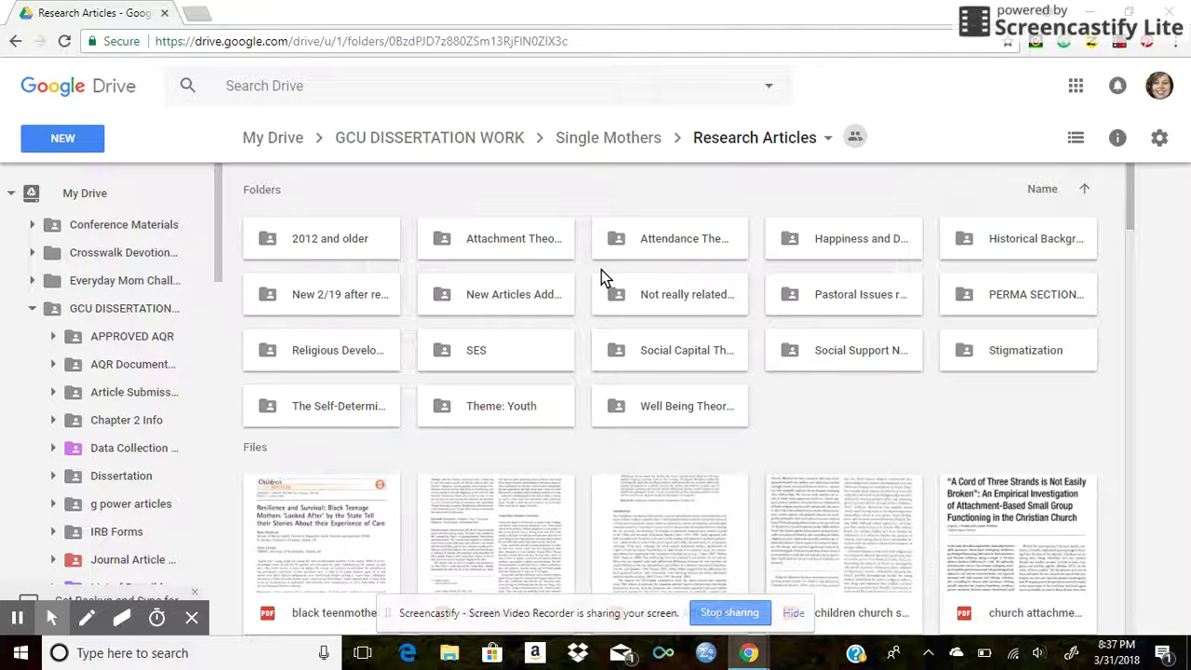
pyautogui.doubleClick(361, 303)
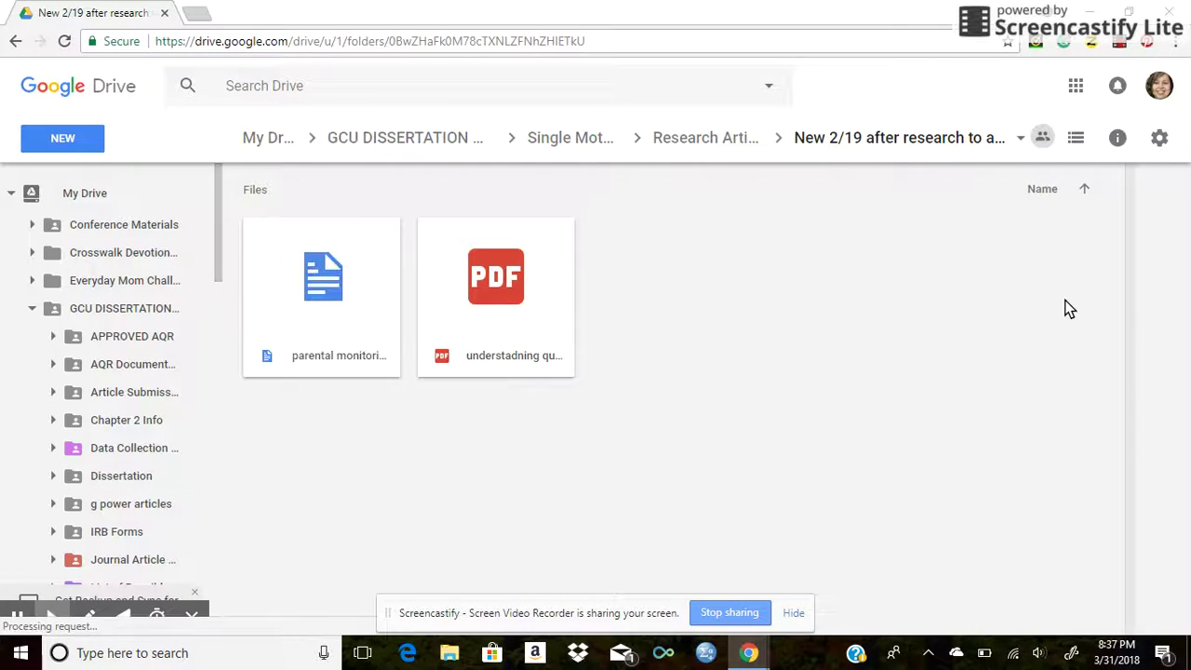
pyautogui.click(698, 140)
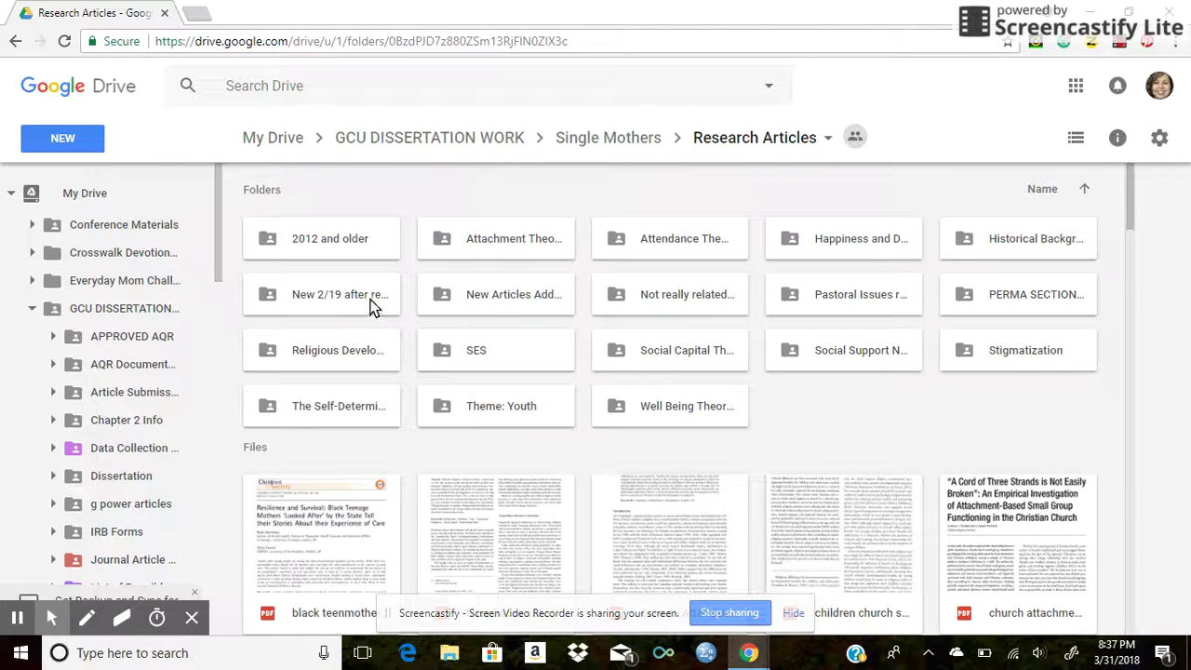
# Step: In the Single Mothers folder, move the "New articles 6/1/2017" folder into Research Articles and accept the change in sharing access
pyautogui.click(633, 135)
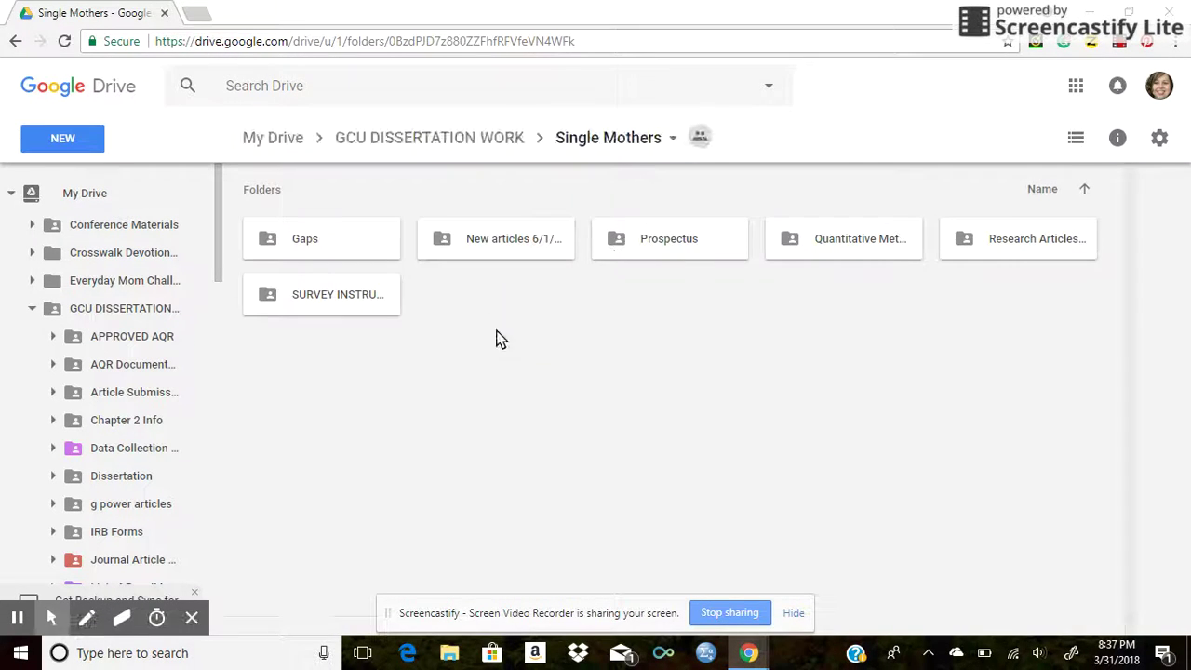
pyautogui.click(524, 254)
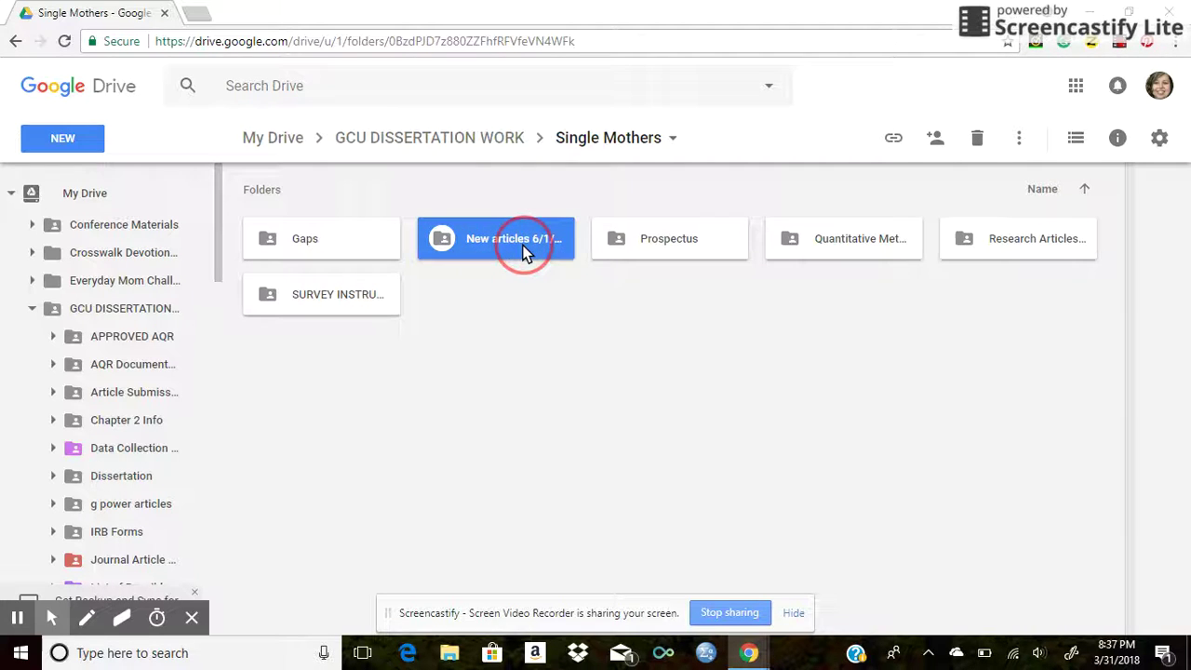
pyautogui.moveTo(524, 254); pyautogui.dragTo(965, 225)
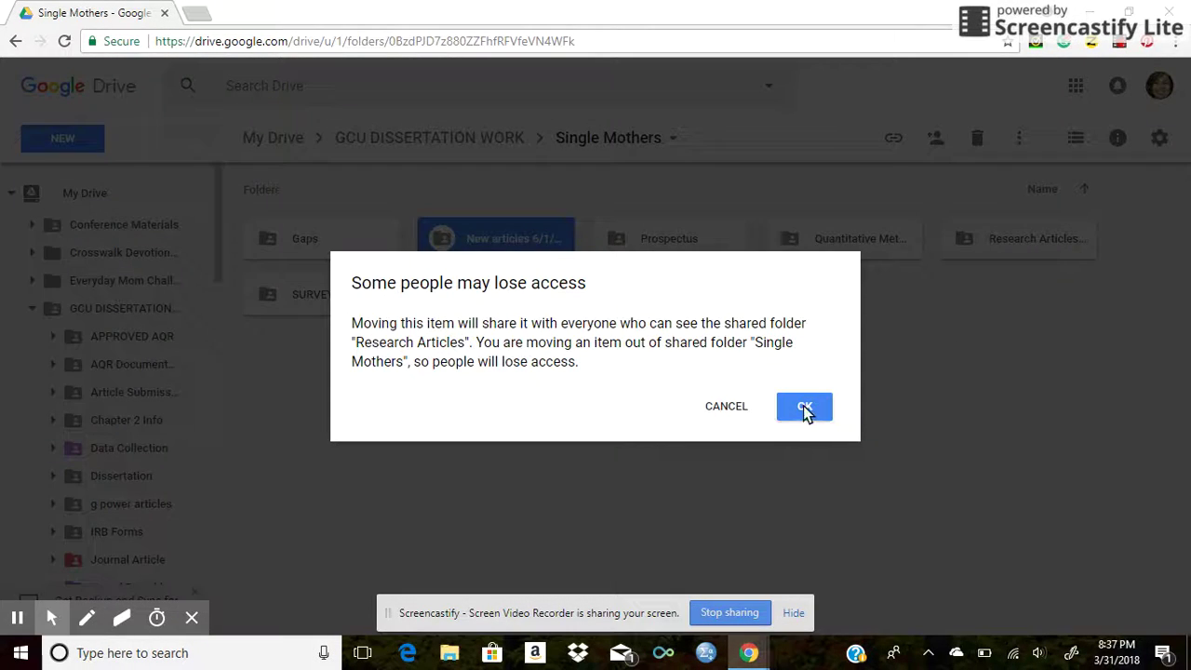
pyautogui.click(803, 406)
# Step: Open Research Articles, view the contents of the moved "New articles 6/1/2017" folder, and return to Research Articles
pyautogui.doubleClick(845, 238)
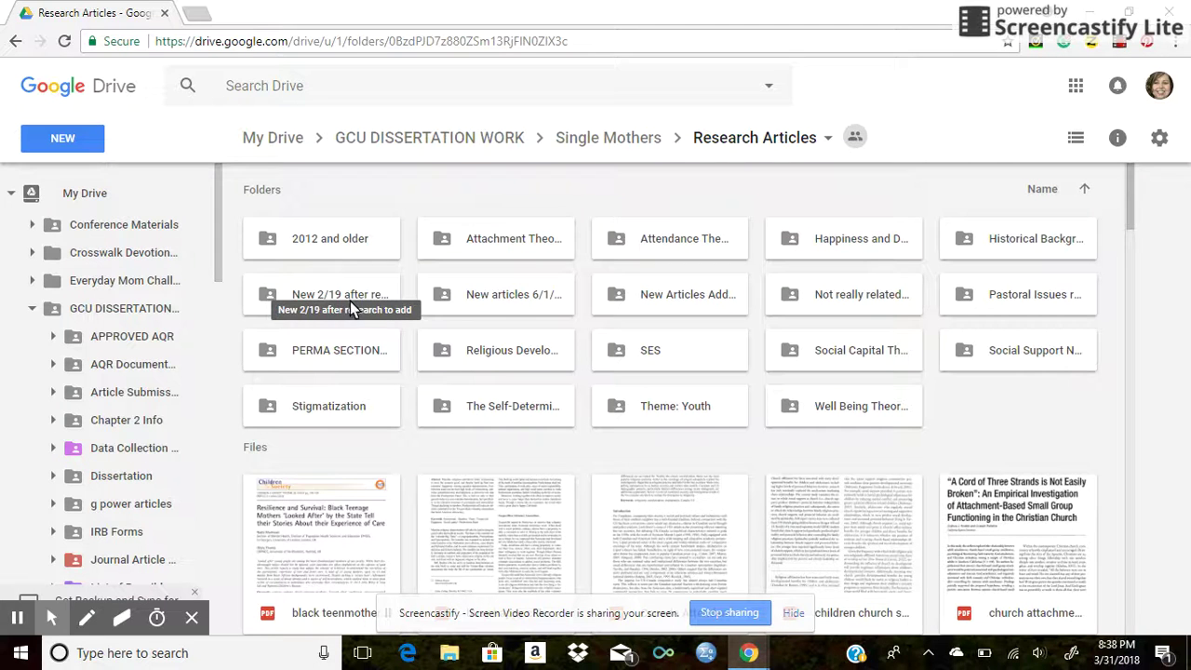
pyautogui.doubleClick(529, 298)
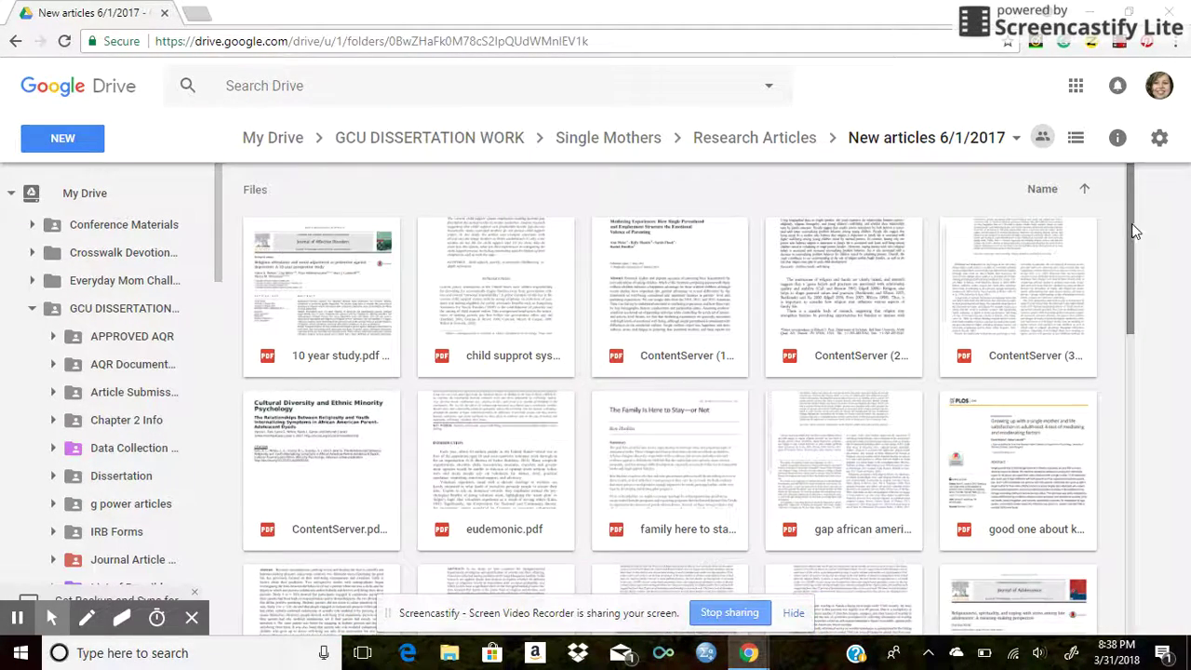
pyautogui.moveTo(1136, 229)
pyautogui.mouseDown()
pyautogui.moveTo(1131, 550)
pyautogui.moveTo(1128, 207)
pyautogui.mouseUp()
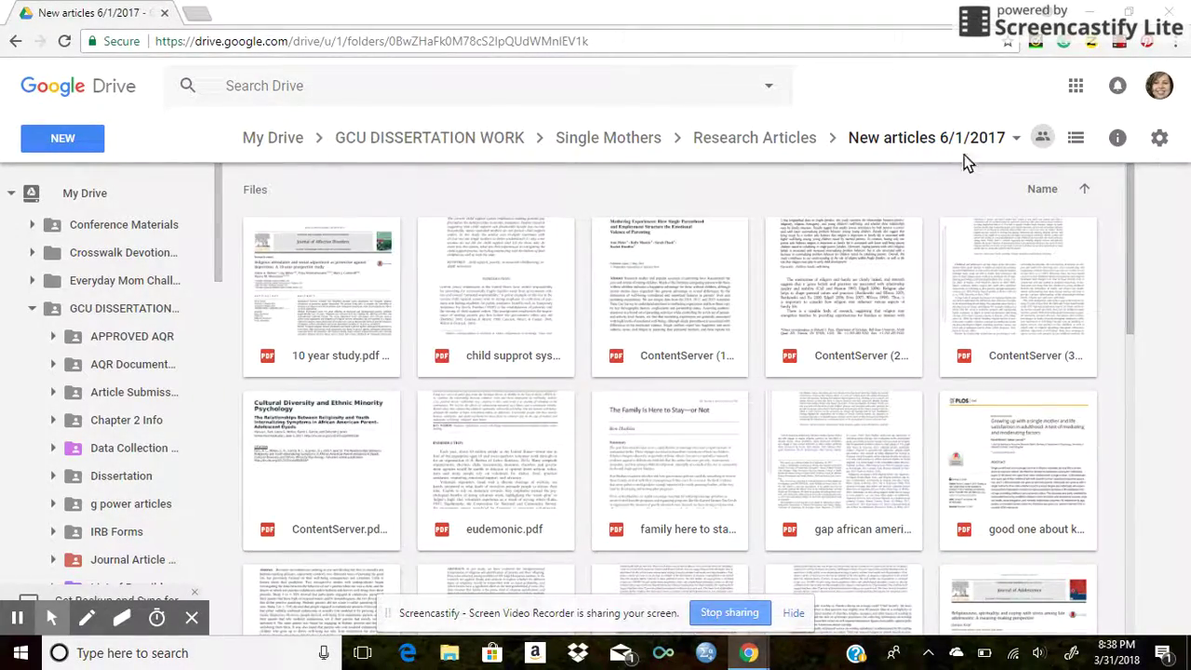
pyautogui.click(777, 142)
pyautogui.click(776, 145)
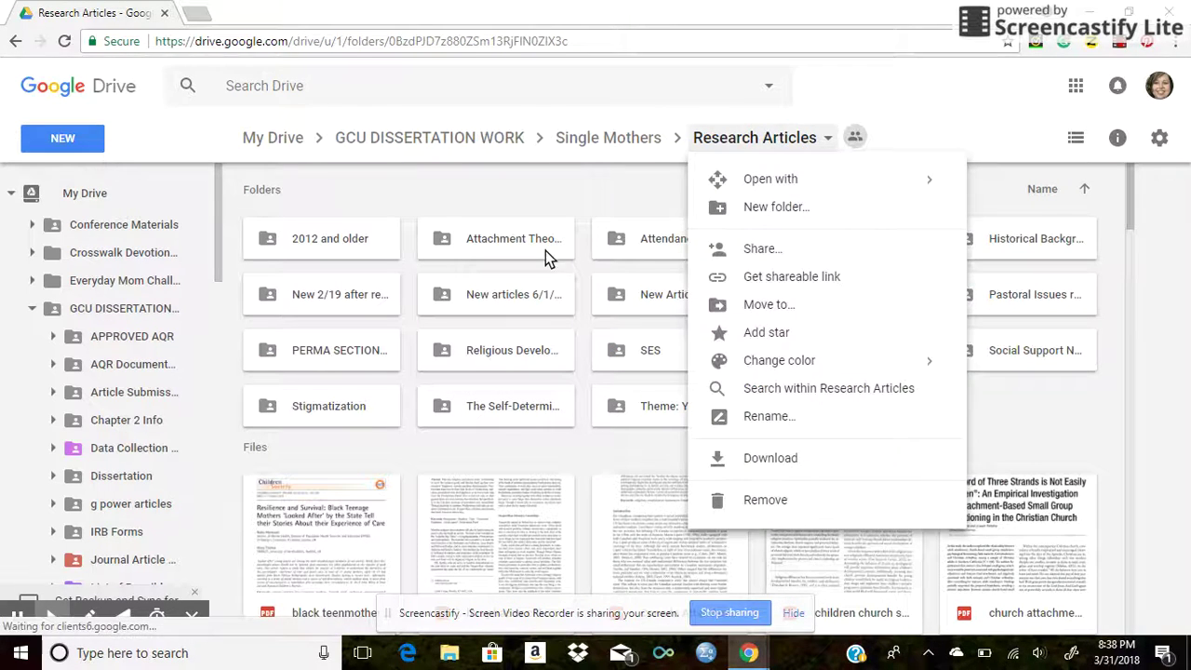
pyautogui.click(545, 250)
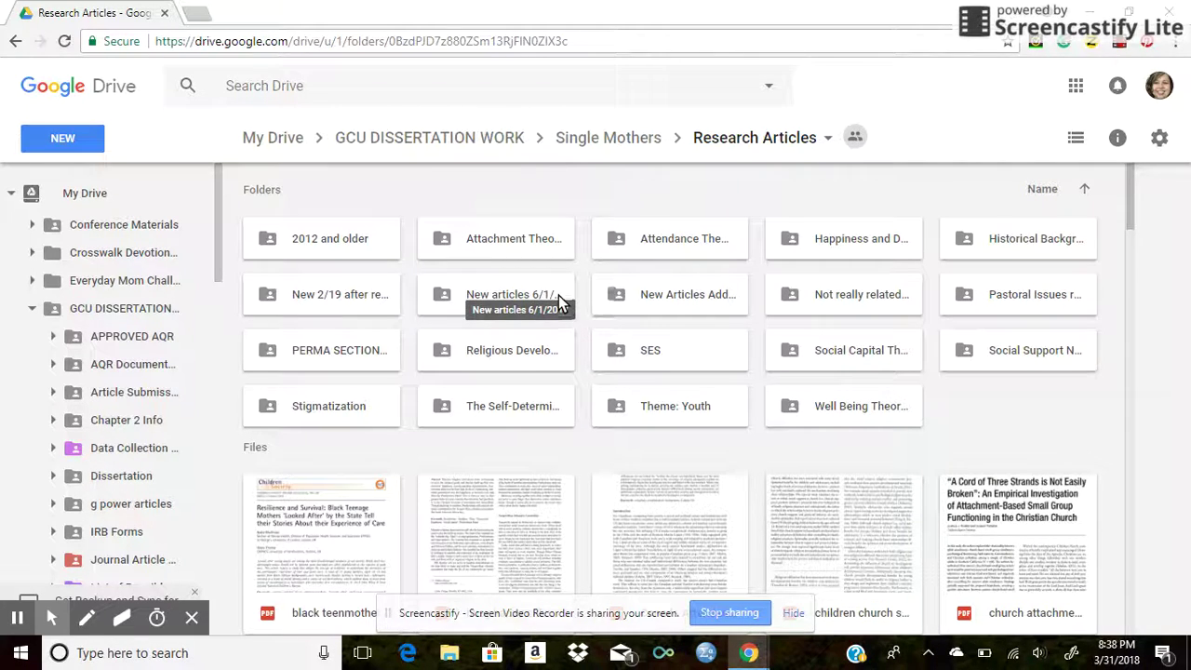
# Step: View the files in the Attachment Theory and Happiness and Depression folders, returning to Research Articles after each
pyautogui.click(543, 230)
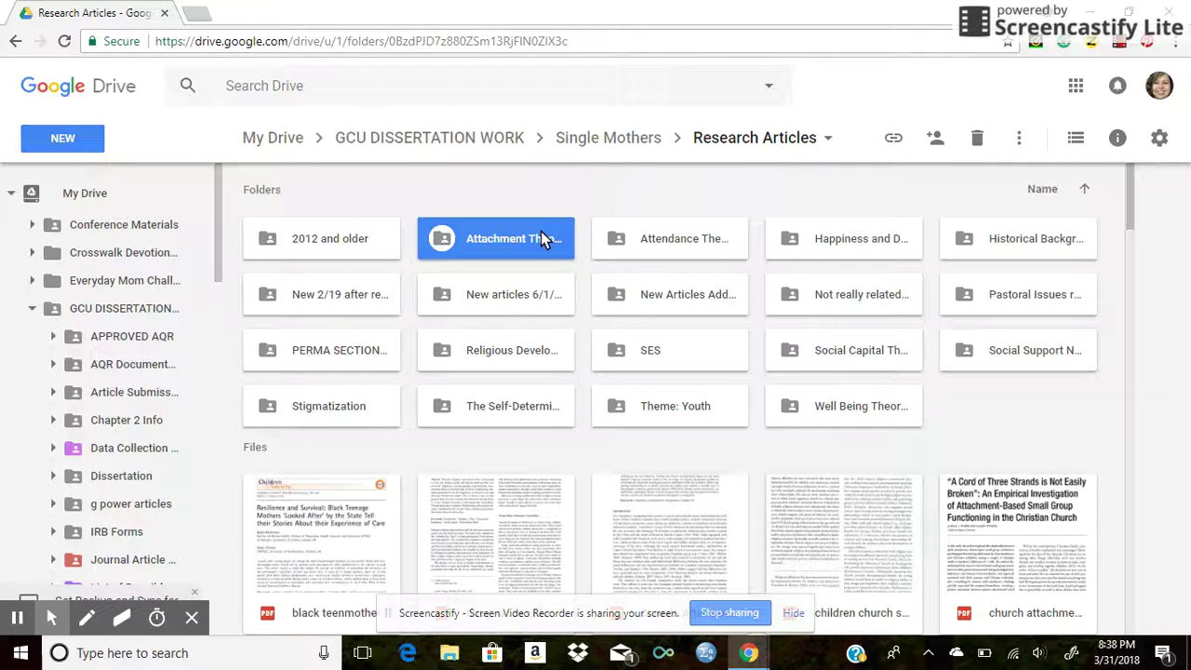
pyautogui.doubleClick(530, 238)
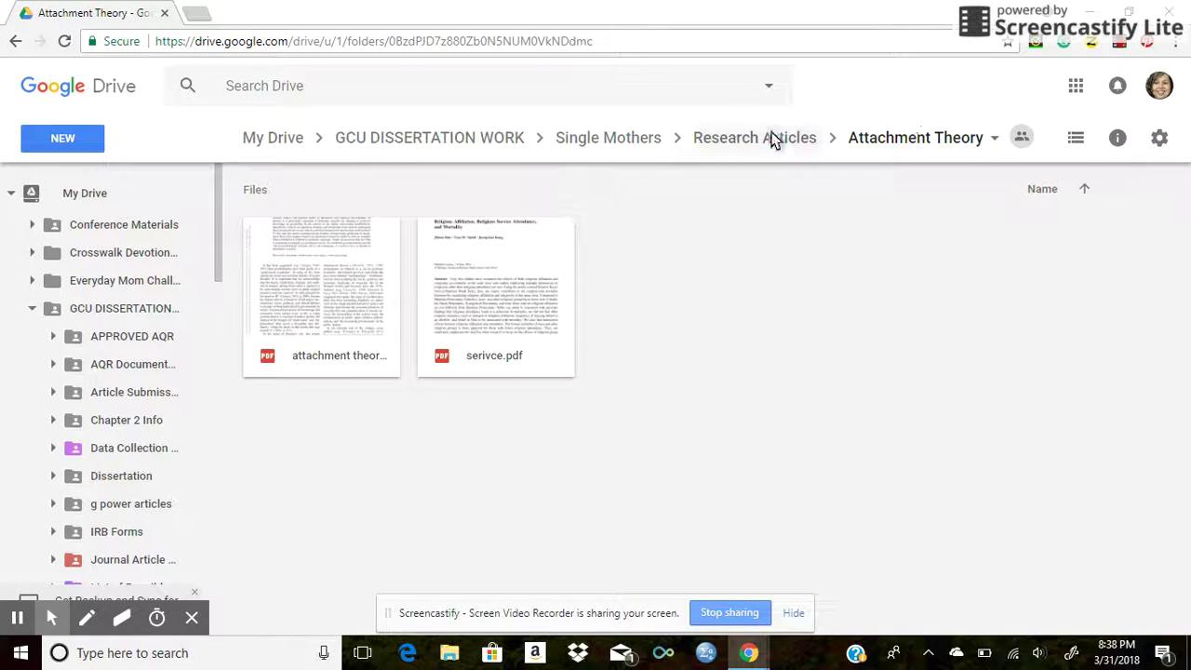
pyautogui.click(773, 138)
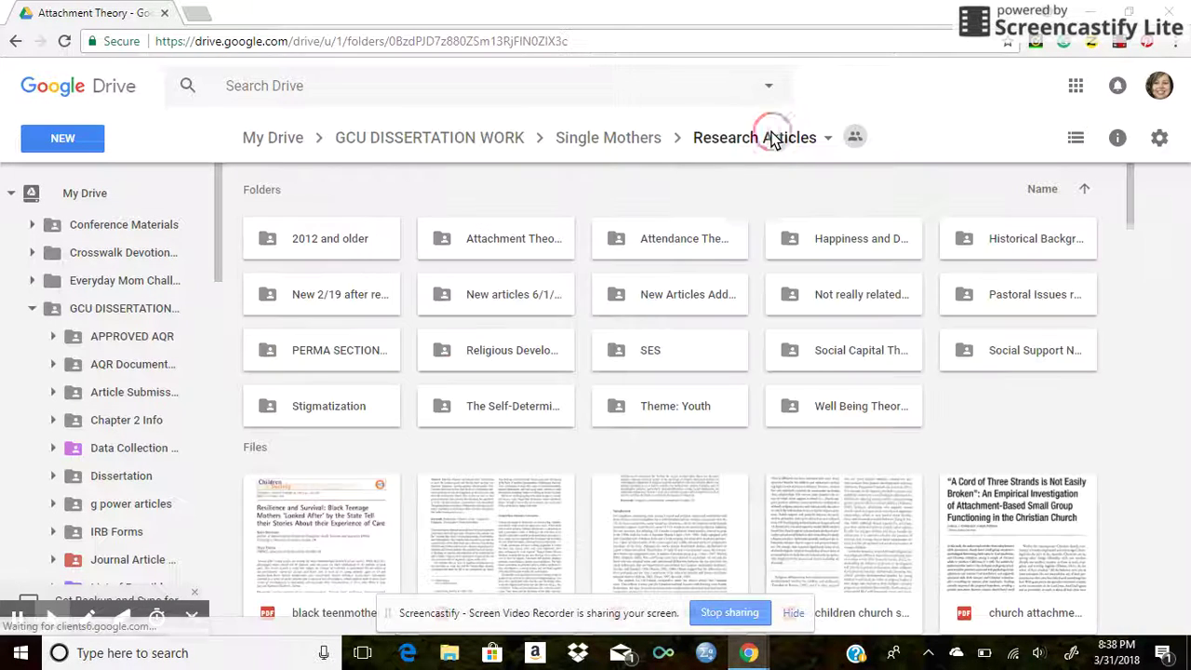
pyautogui.doubleClick(870, 243)
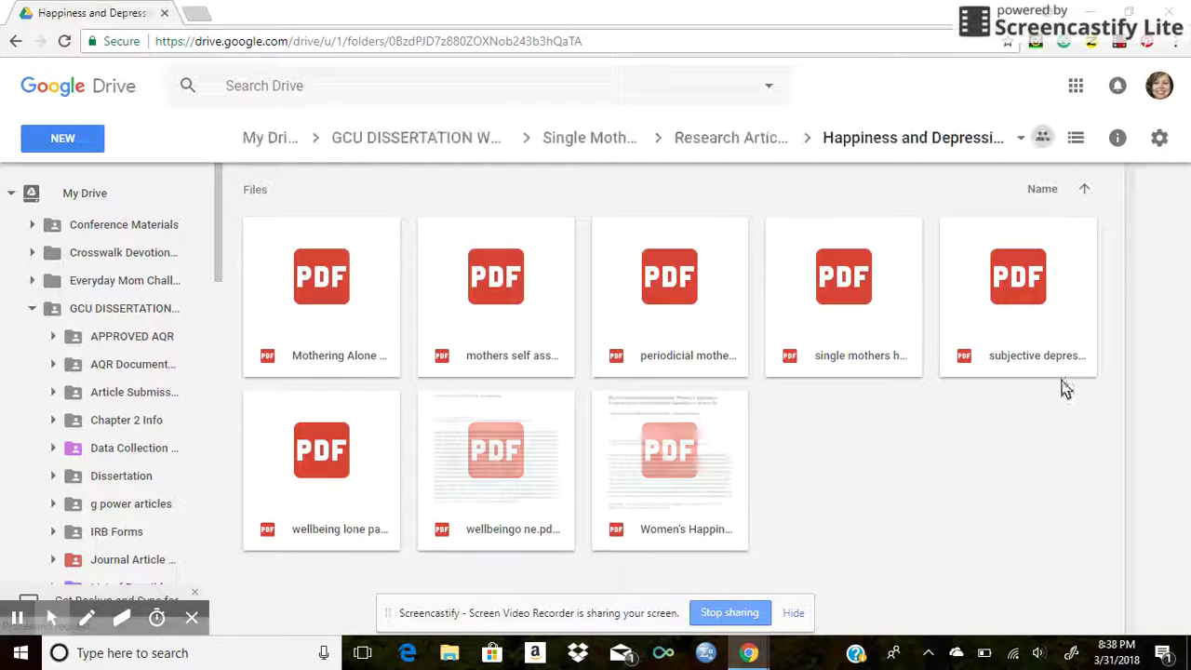
pyautogui.click(737, 138)
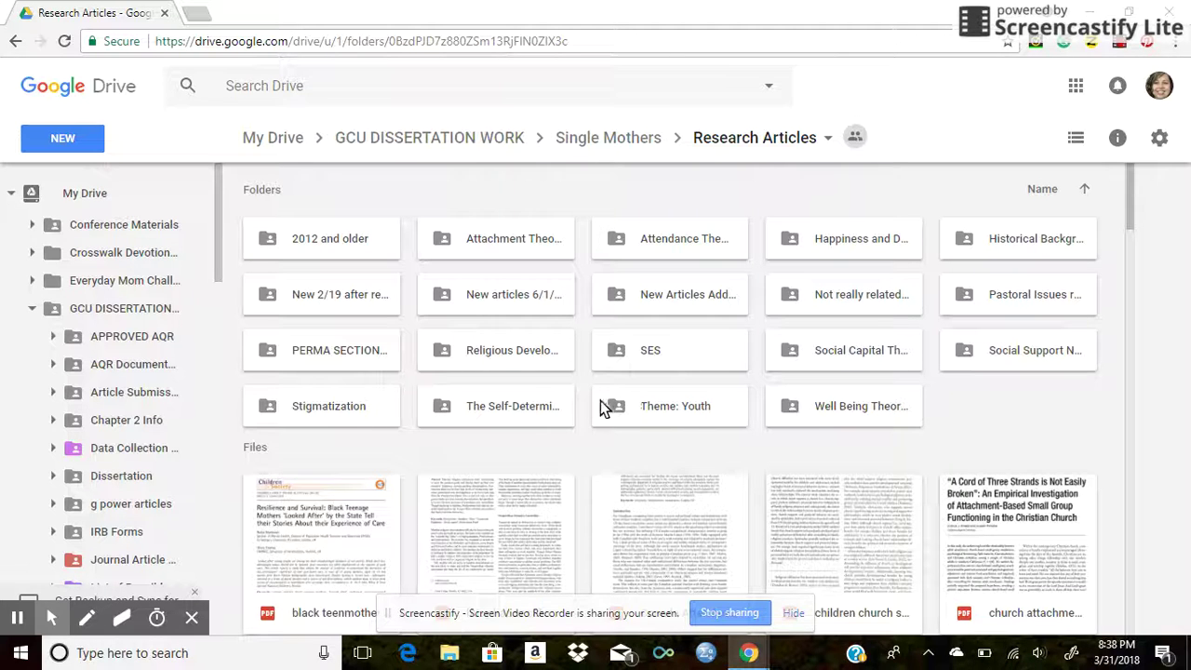
# Step: Look over the PDFs in the PERMA SECTIONS folder and return to Research Articles
pyautogui.doubleClick(369, 359)
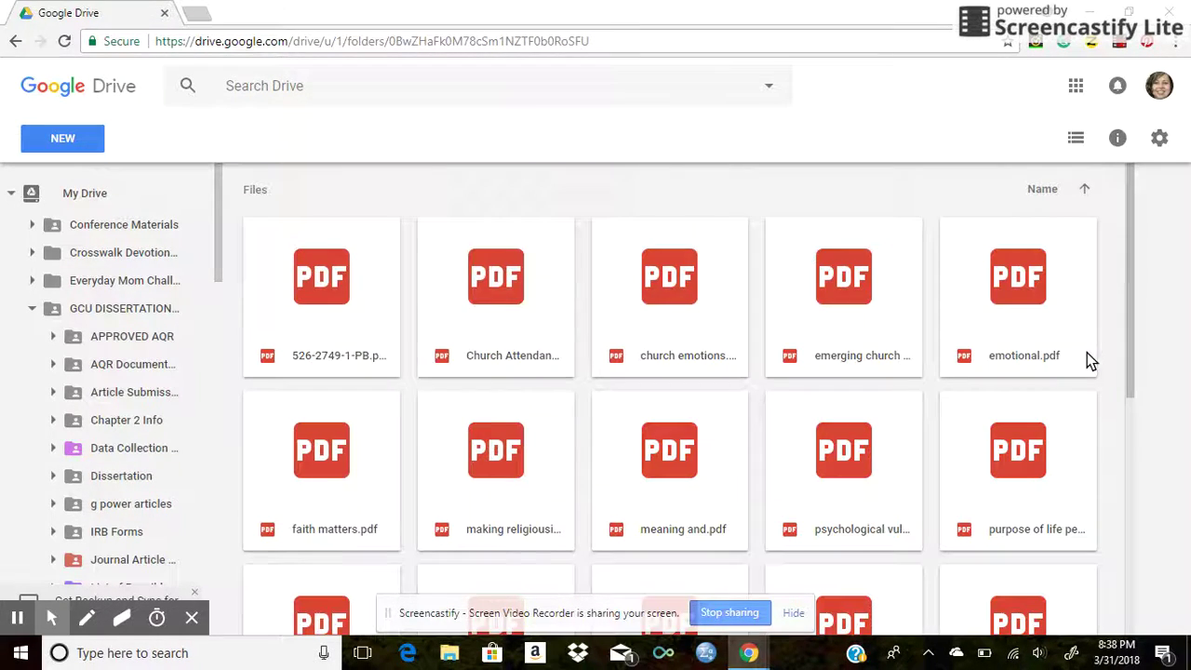
pyautogui.moveTo(1127, 274)
pyautogui.mouseDown()
pyautogui.moveTo(1121, 484)
pyautogui.moveTo(1125, 273)
pyautogui.mouseUp()
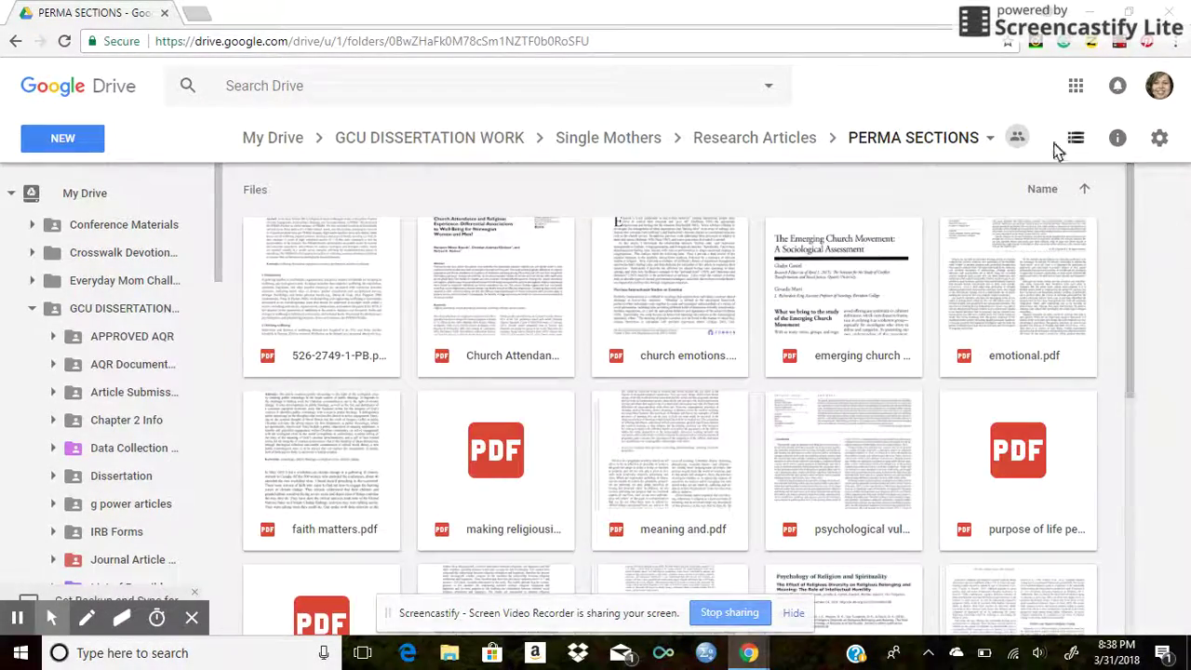
pyautogui.click(727, 144)
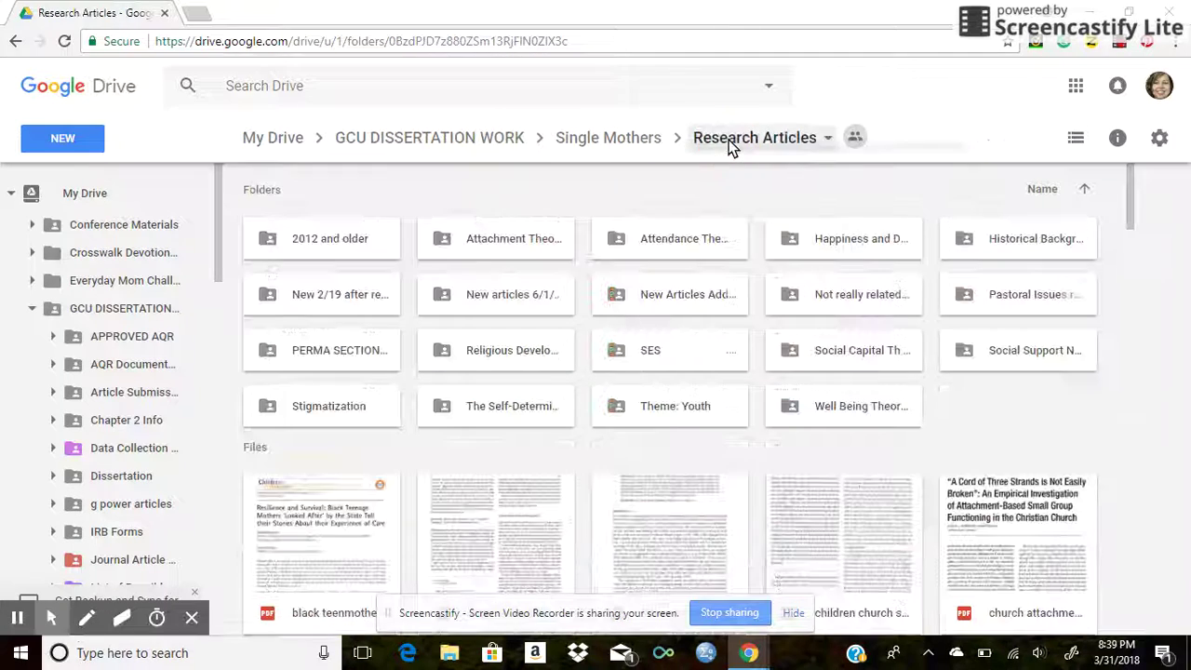
pyautogui.click(728, 140)
pyautogui.click(663, 146)
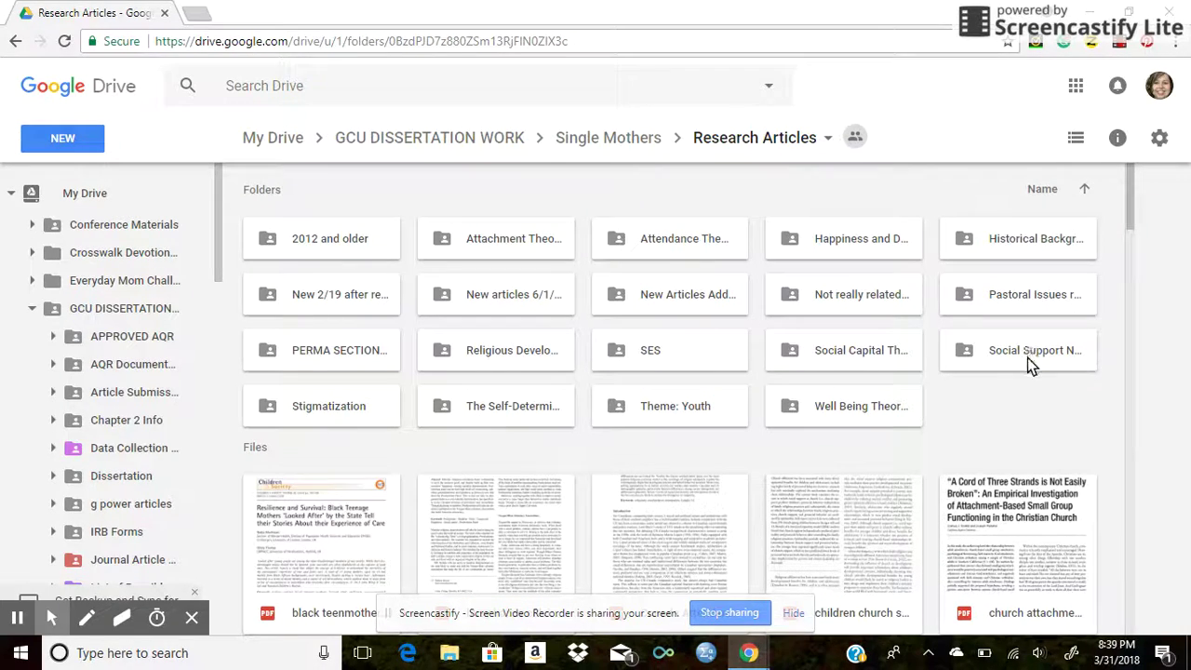
# Step: View the files in the Stigmatization folder and return to Research Articles
pyautogui.click(315, 413)
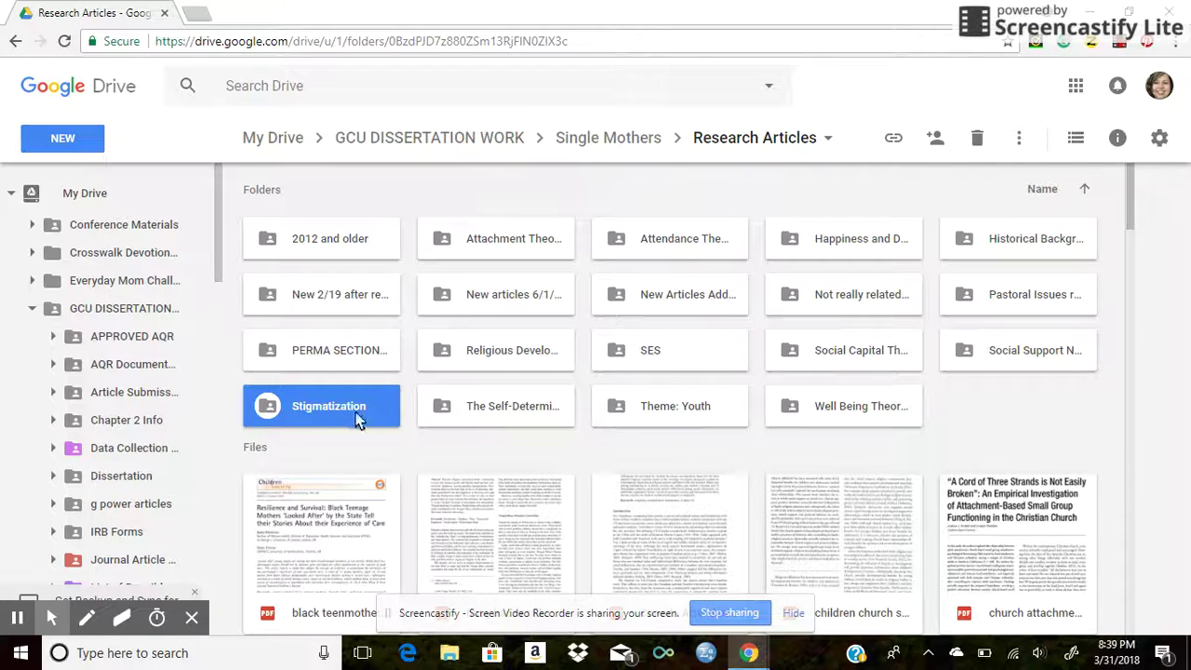
pyautogui.doubleClick(342, 419)
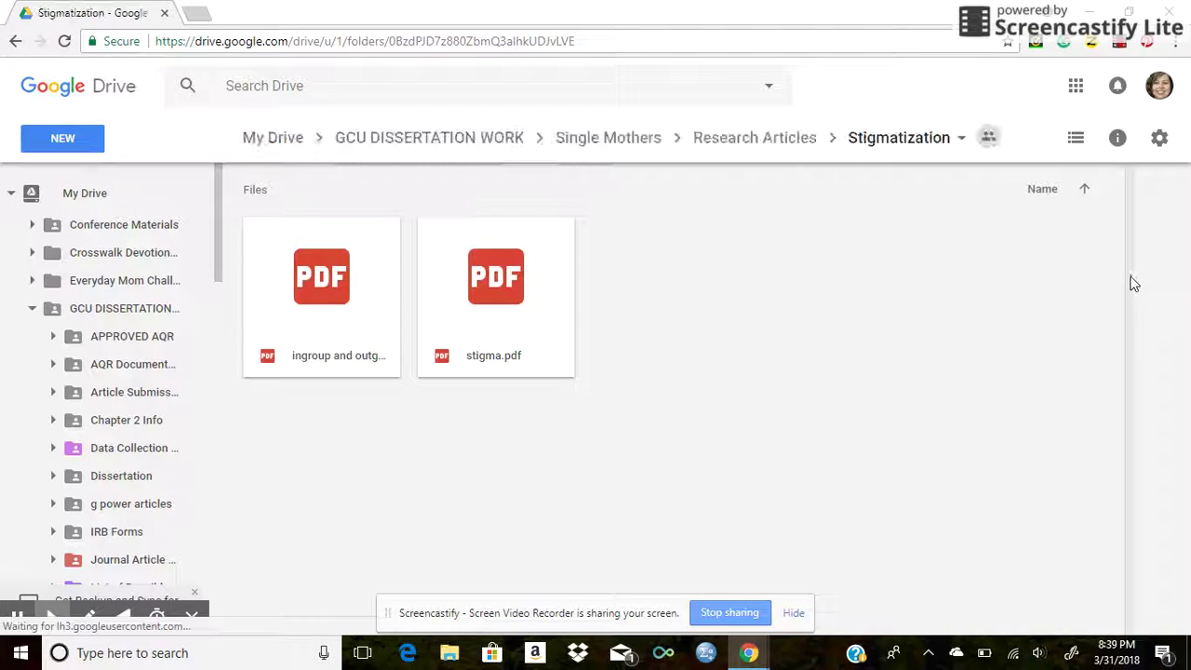
pyautogui.click(768, 145)
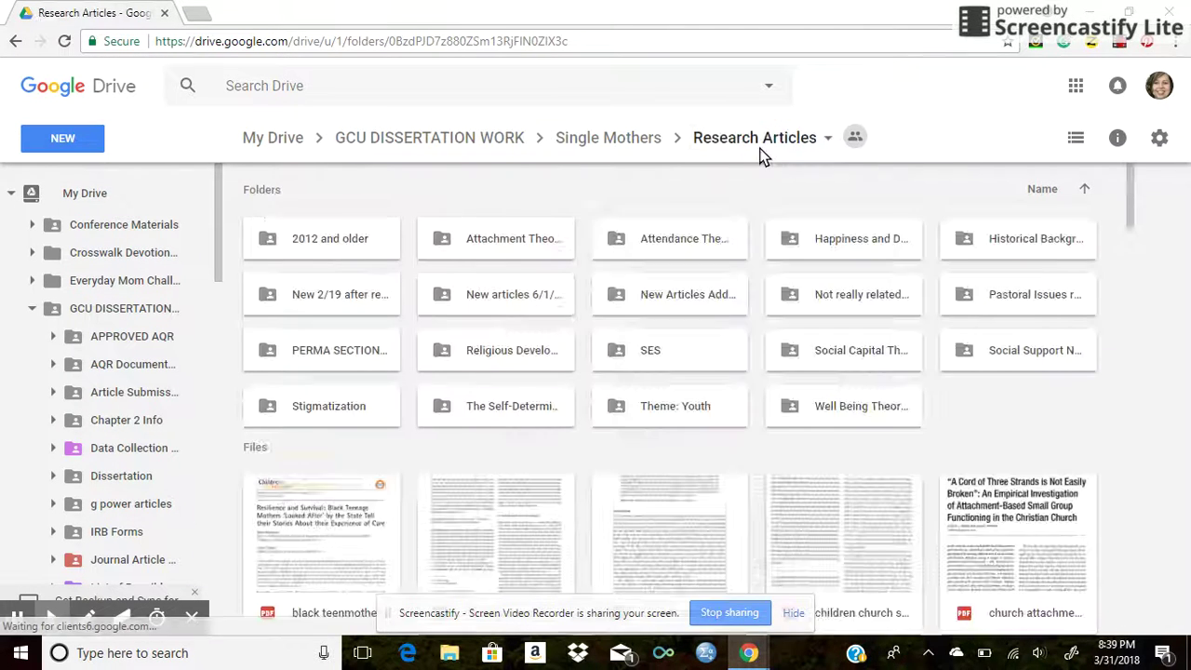
# Step: View the files in the 2012 and older folder, return to Research Articles and look through its unsorted article files
pyautogui.doubleClick(377, 252)
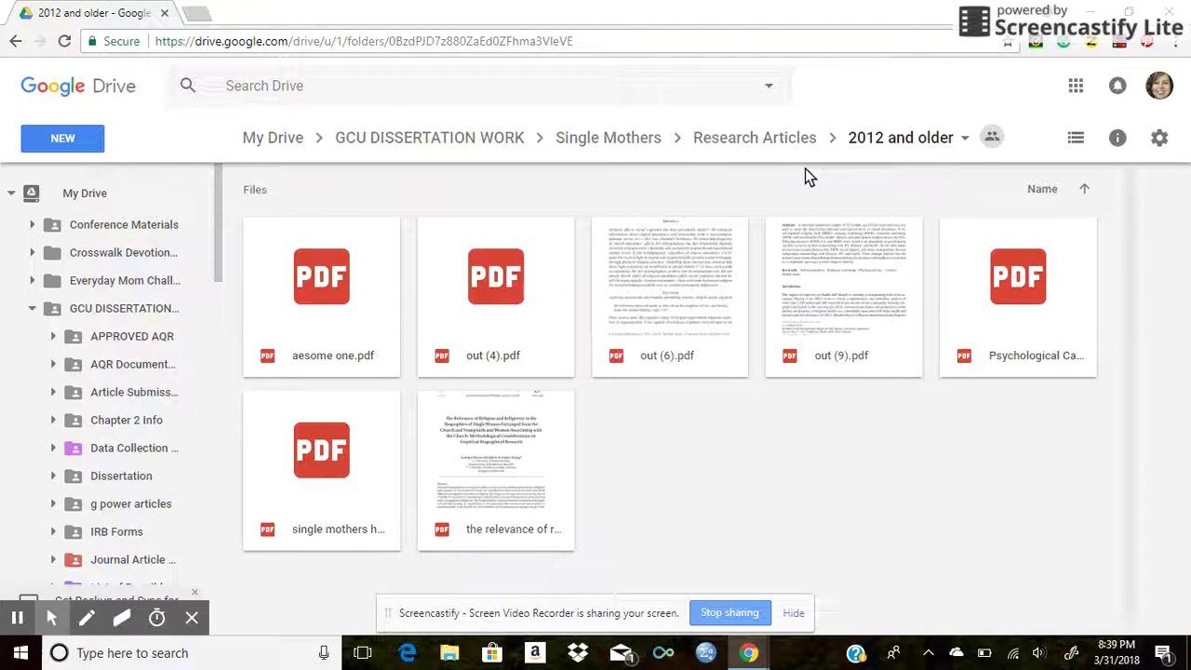
pyautogui.click(778, 147)
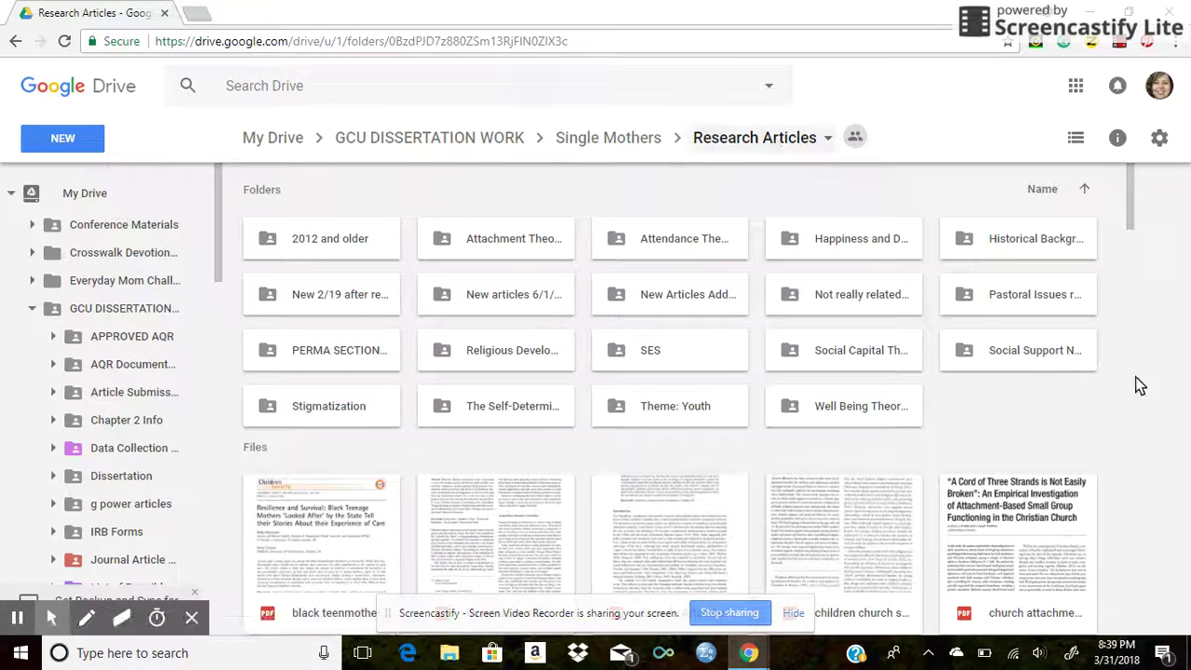
pyautogui.moveTo(1128, 200); pyautogui.dragTo(1116, 447)
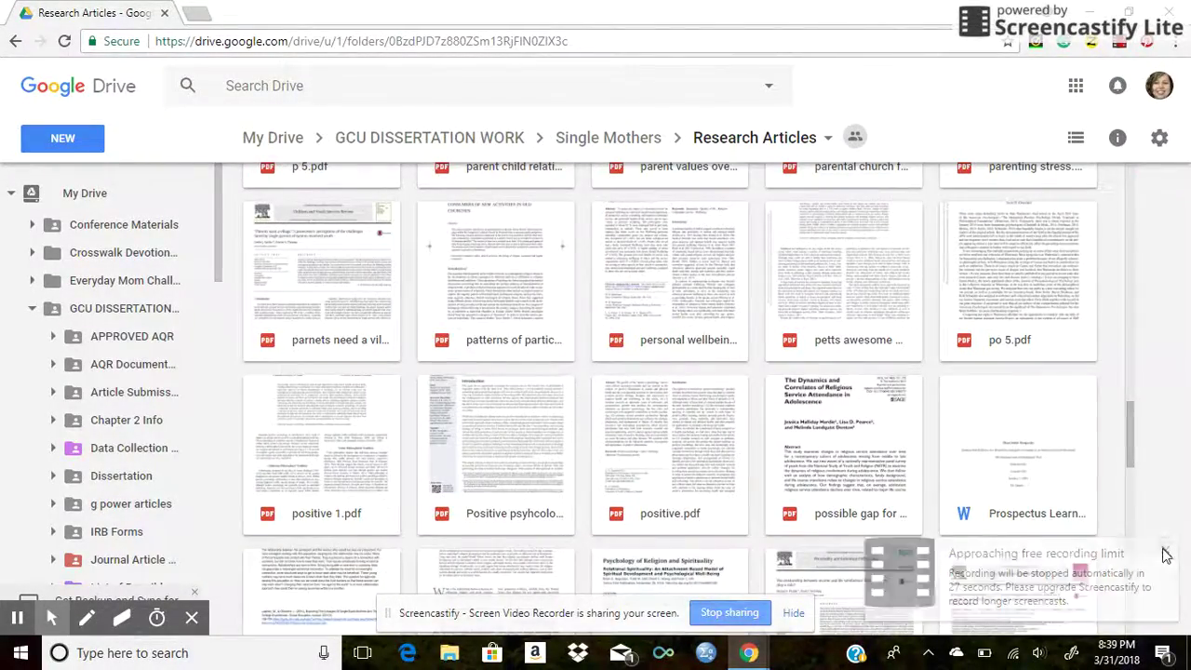
pyautogui.click(1132, 445)
pyautogui.moveTo(1133, 446); pyautogui.dragTo(1133, 472)
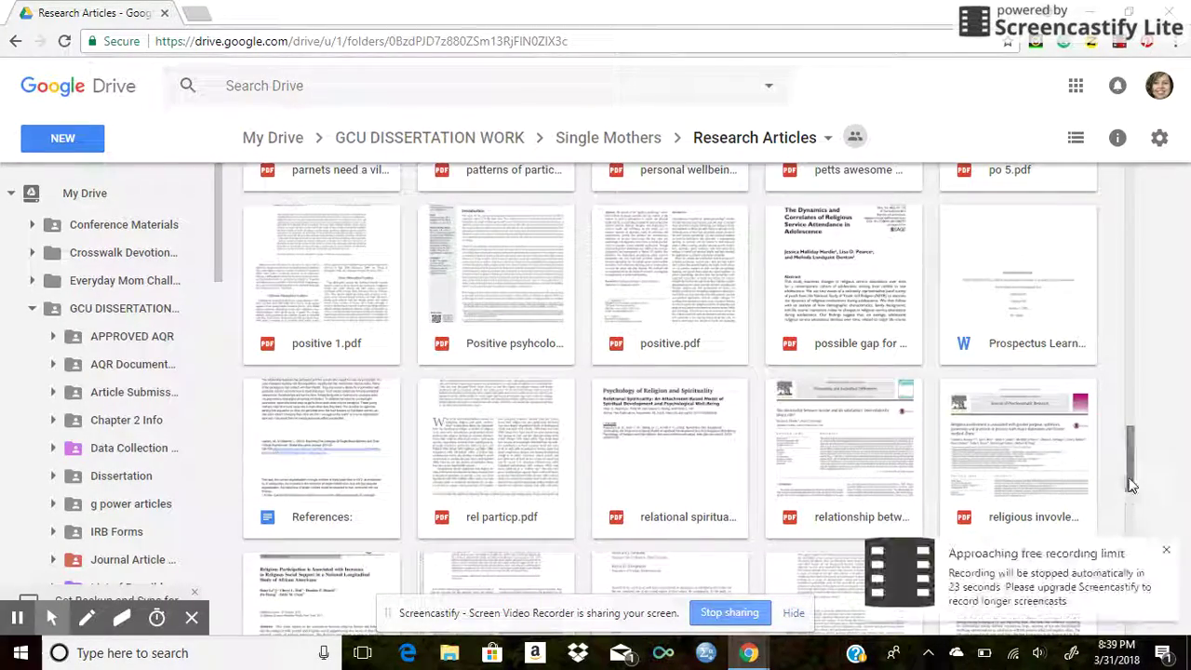
pyautogui.moveTo(1131, 466); pyautogui.dragTo(1142, 327)
# Step: Return to the GCU DISSERTATION WORK folder and select the List of Possible folder
pyautogui.click(399, 138)
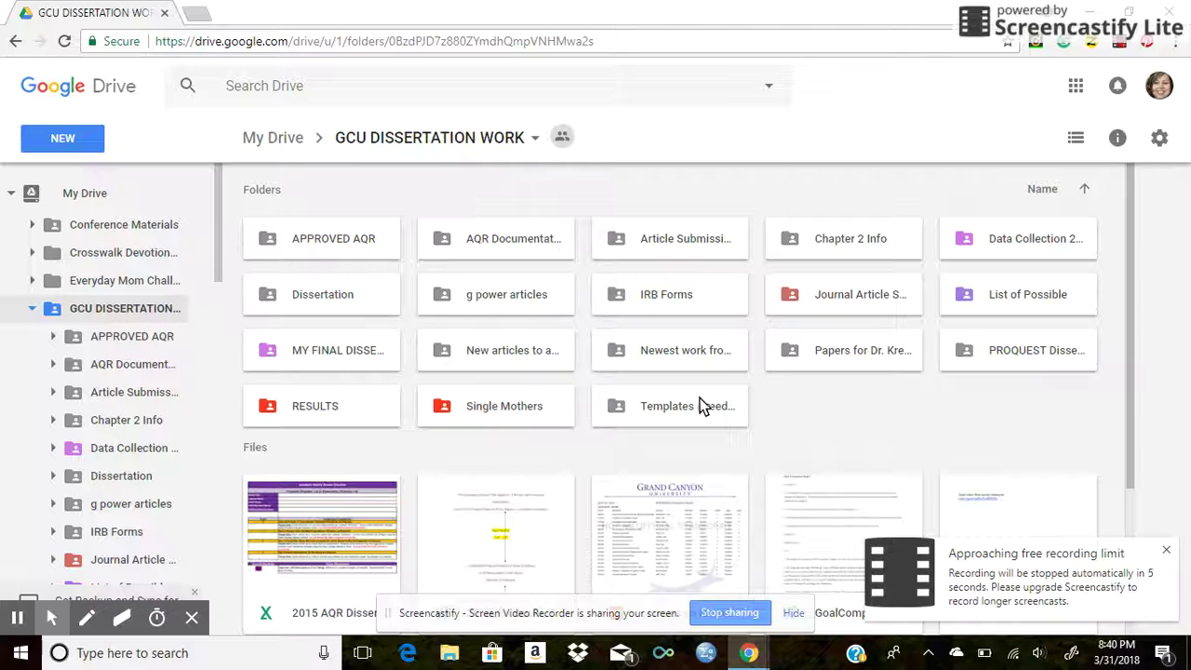
pyautogui.moveTo(1042, 307); pyautogui.dragTo(946, 311)
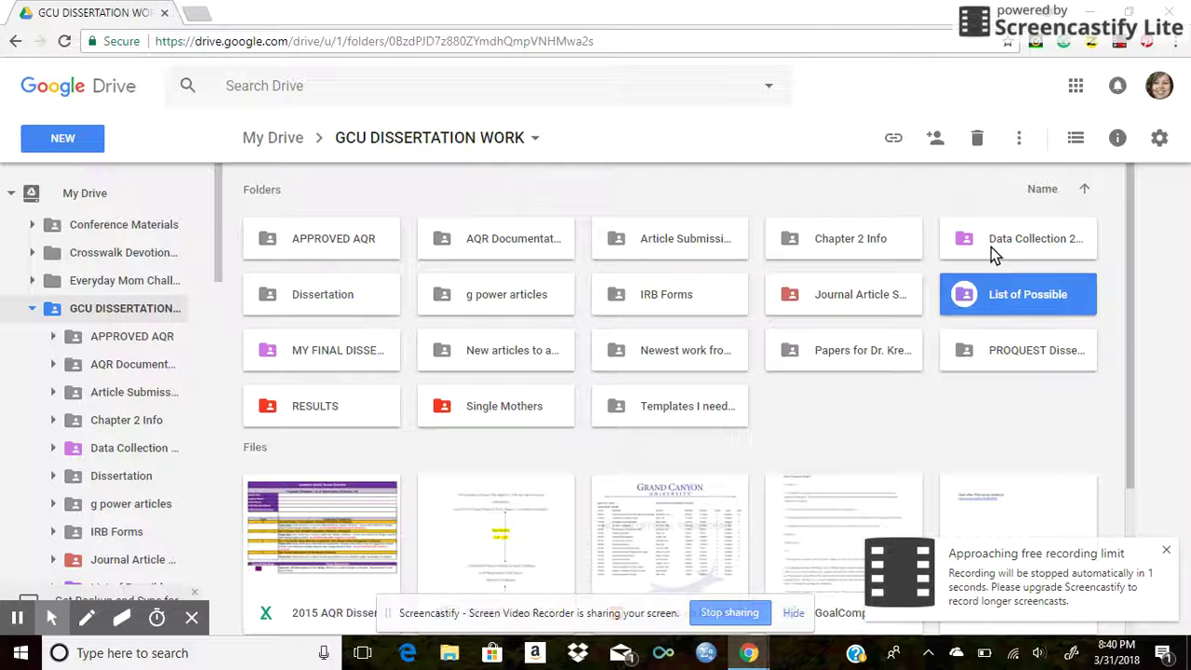